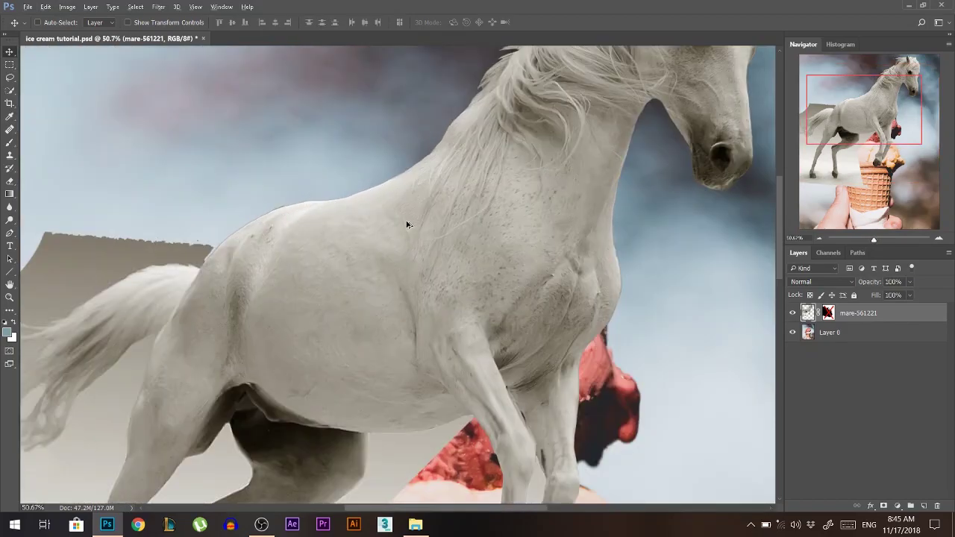
scroll(407, 225, down, 1)
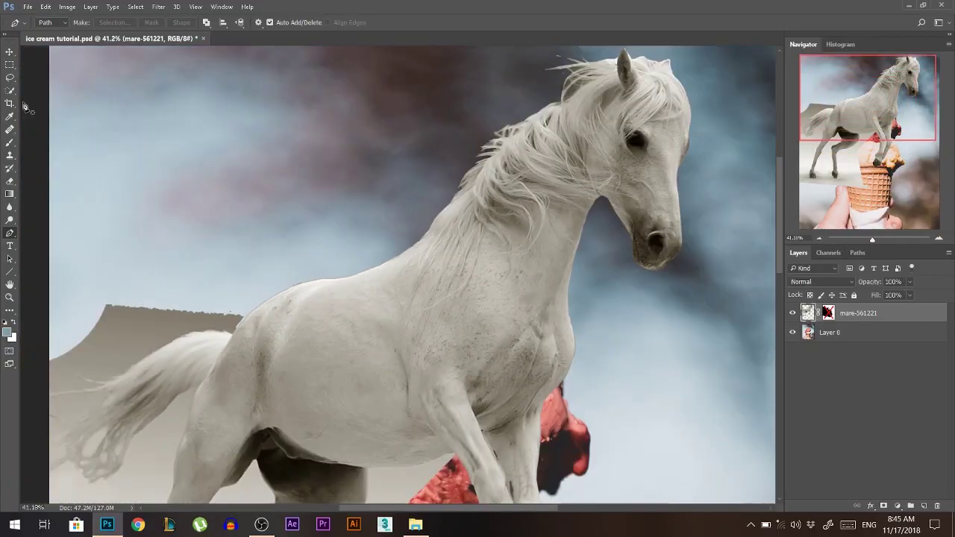
key(w)
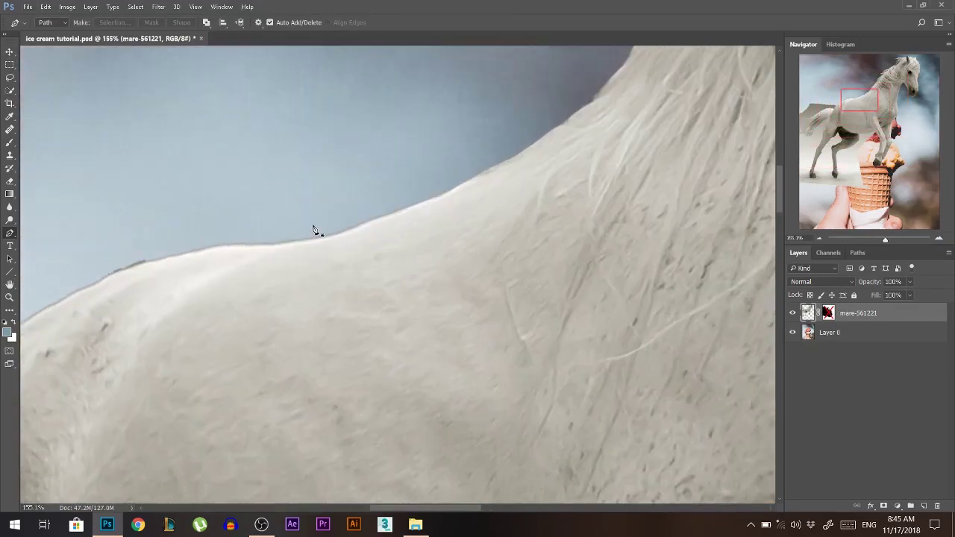
scroll(313, 229, up, 2)
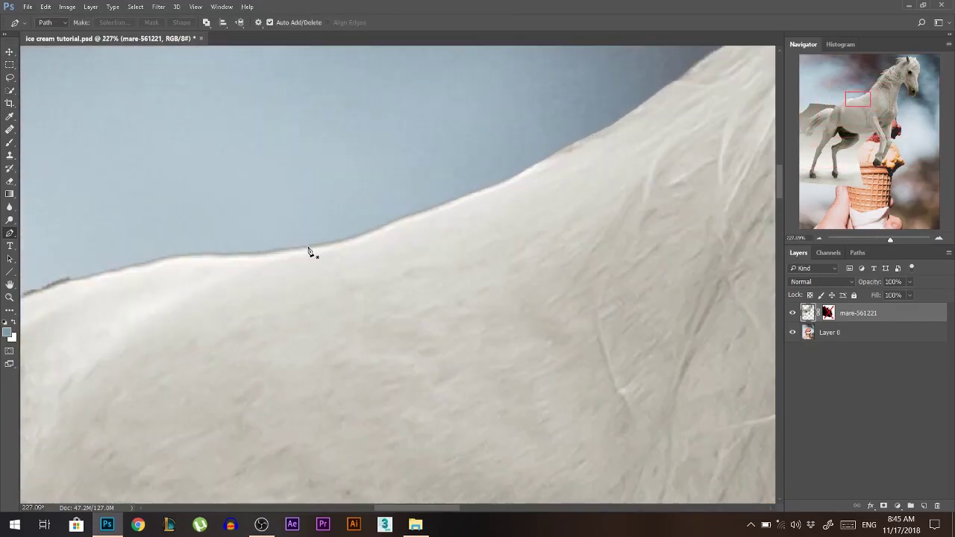
scroll(313, 250, down, 5)
scroll(347, 284, up, 1)
scroll(348, 284, down, 1)
Step: Try a Quick Selection of the background along the horse's back and mane, then deselect it
click(11, 91)
mouse_move(214, 237)
mouse_down()
mouse_move(306, 229)
mouse_move(458, 179)
mouse_move(454, 111)
mouse_up()
key(ctrl+d)
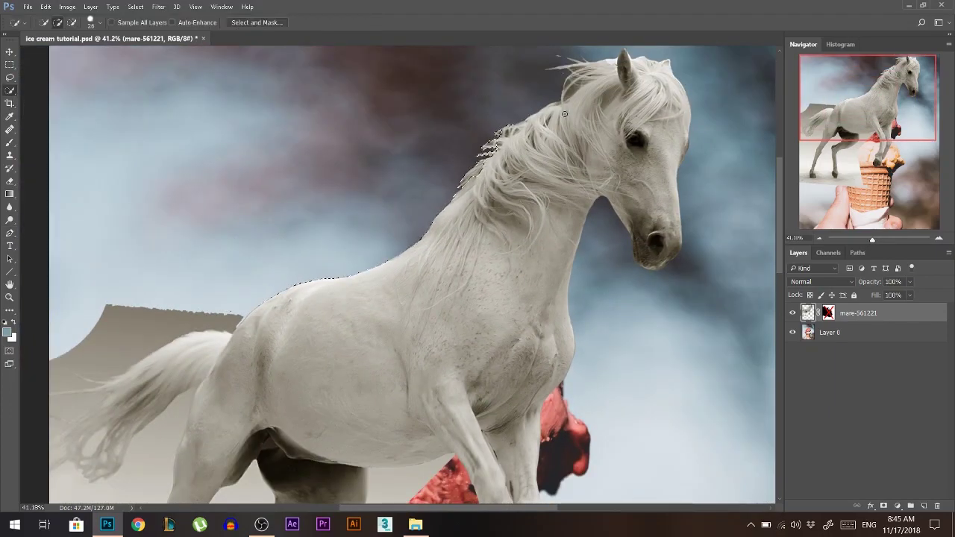
scroll(356, 185, down, 3)
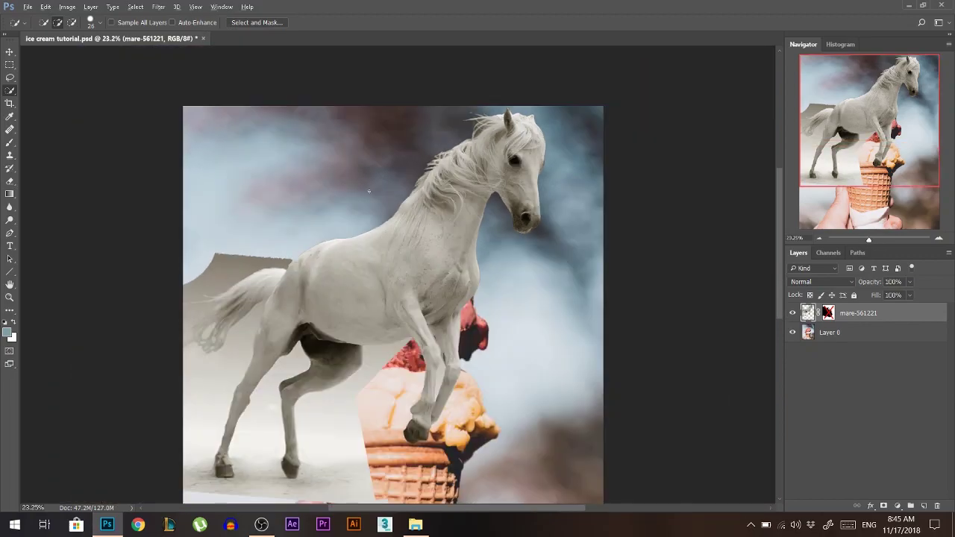
Step: Apply the existing layer mask permanently to the mare-561221 layer
shift+click(831, 316)
shift+click(830, 316)
click(11, 51)
scroll(319, 276, up, 2)
right_click(828, 313)
click(862, 326)
scroll(331, 216, down, 3)
drag(422, 186, 407, 217)
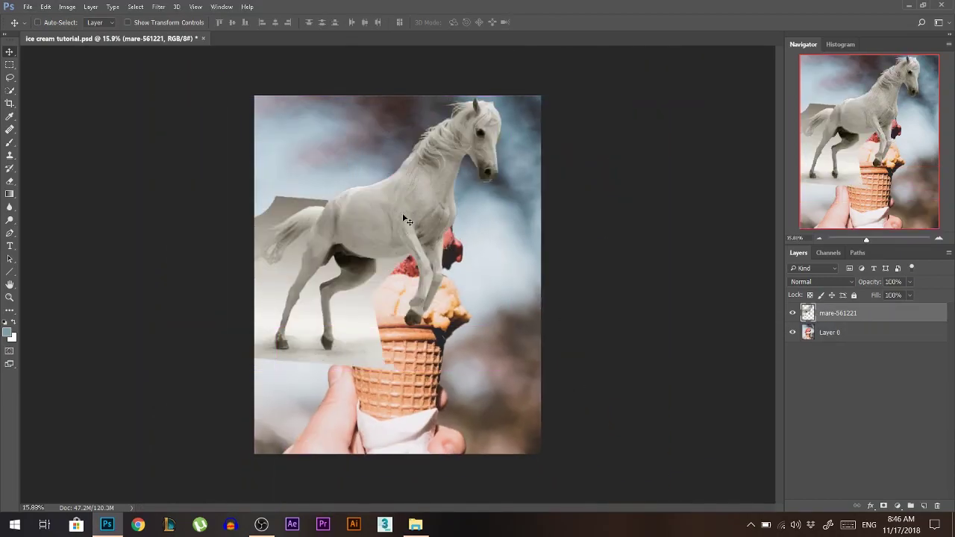
Step: Add a new layer mask to the mare-561221 layer and paint out the hindquarters, tail and leftover backdrop in black at 100% brush opacity
scroll(403, 217, up, 2)
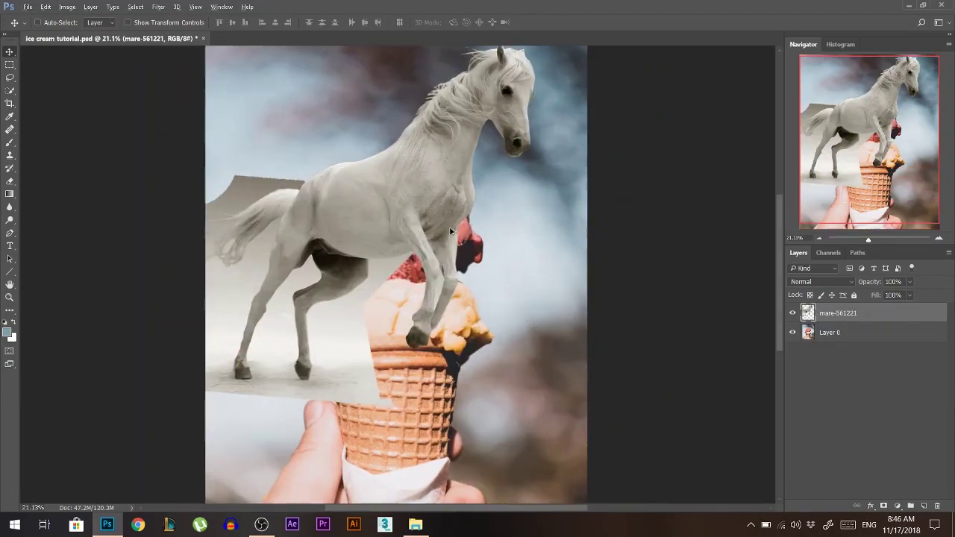
click(884, 507)
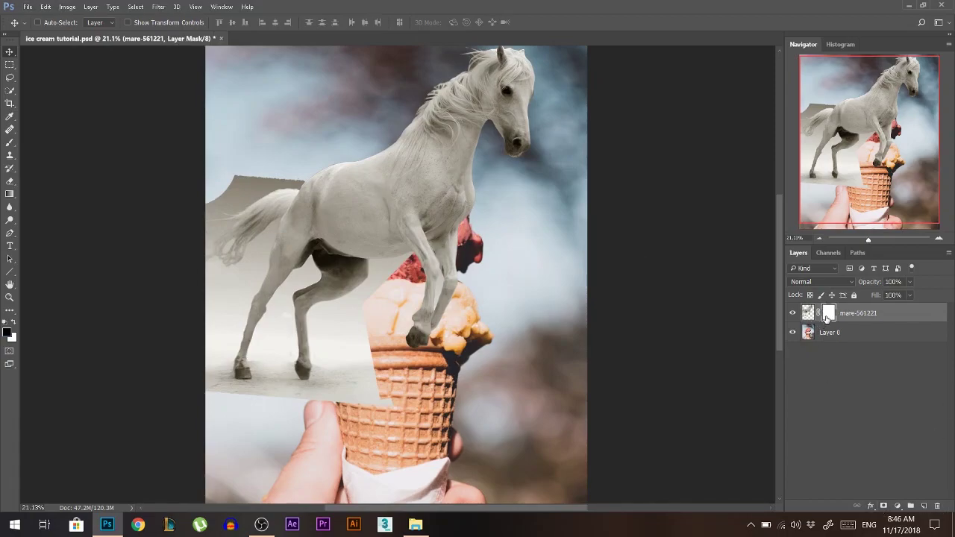
click(11, 142)
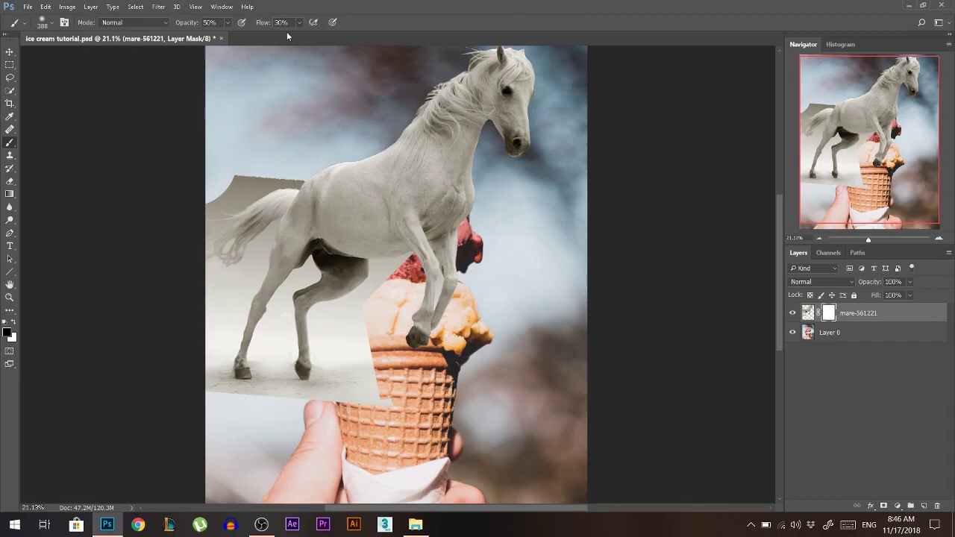
key(0)
alt+right_click(373, 234)
mouse_move(380, 412)
mouse_down()
mouse_move(325, 347)
mouse_move(327, 324)
mouse_move(357, 426)
mouse_move(366, 400)
mouse_move(315, 231)
mouse_move(258, 221)
mouse_move(232, 201)
mouse_move(286, 280)
mouse_move(277, 347)
mouse_move(239, 377)
mouse_move(235, 364)
mouse_move(215, 362)
mouse_move(250, 326)
mouse_up()
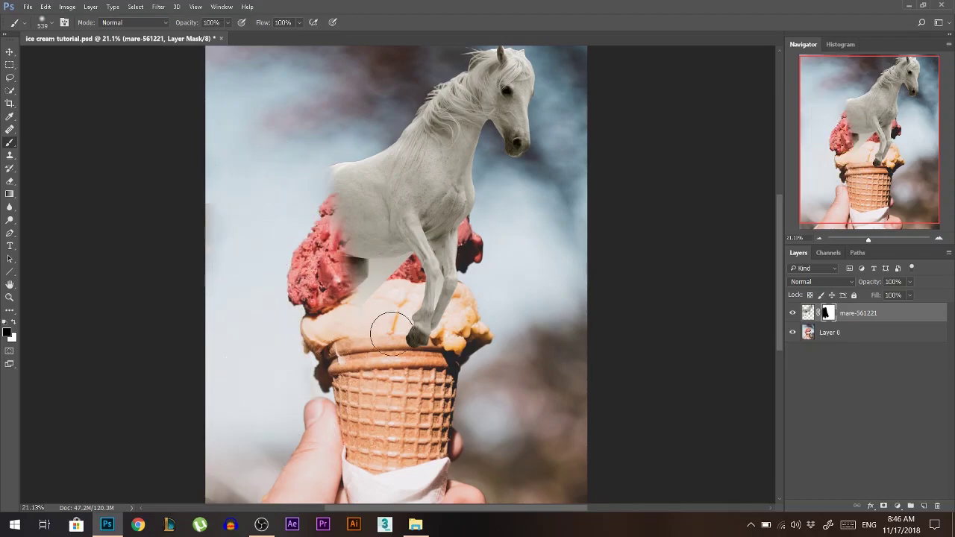
Step: Mask out parts of the horse's front legs over the ice cream and reduce the soft brush to 123 px
mouse_move(474, 280)
mouse_down()
mouse_move(440, 282)
mouse_move(464, 265)
mouse_move(463, 288)
mouse_up()
alt+right_click(467, 294)
alt+right_click(456, 250)
scroll(455, 250, up, 2)
scroll(853, 292, down, 1)
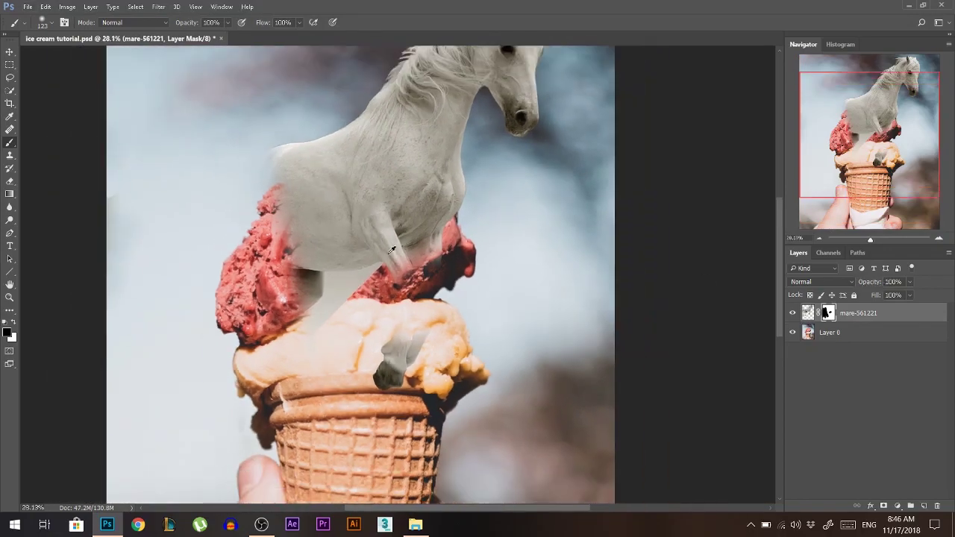
Step: Lower the mare layer's opacity to 61% and mask out the horse's back beyond the red scoop's upper-left edge within a lasso selection
drag(875, 281, 848, 281)
scroll(413, 189, up, 3)
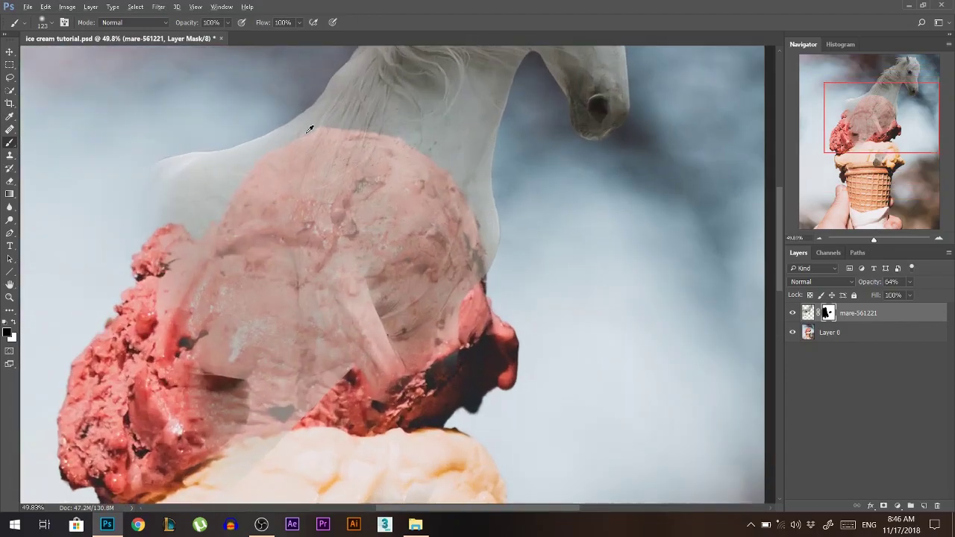
drag(870, 283, 867, 283)
click(11, 77)
scroll(309, 121, up, 3)
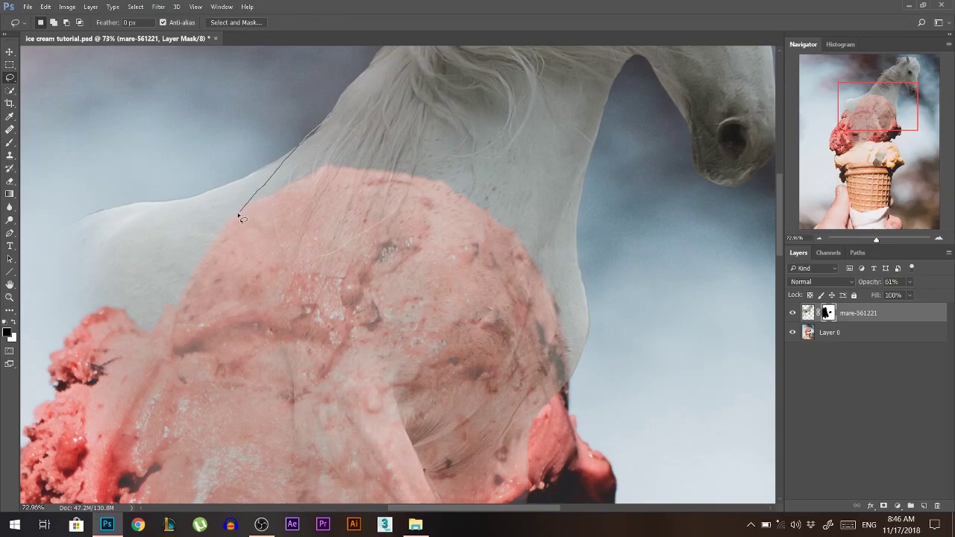
mouse_move(223, 235)
mouse_down()
mouse_move(186, 262)
mouse_move(122, 239)
mouse_move(224, 106)
mouse_move(322, 89)
mouse_up()
key(b)
mouse_move(261, 178)
mouse_down()
mouse_move(187, 273)
mouse_move(100, 241)
mouse_move(120, 186)
mouse_up()
scroll(242, 150, down, 6)
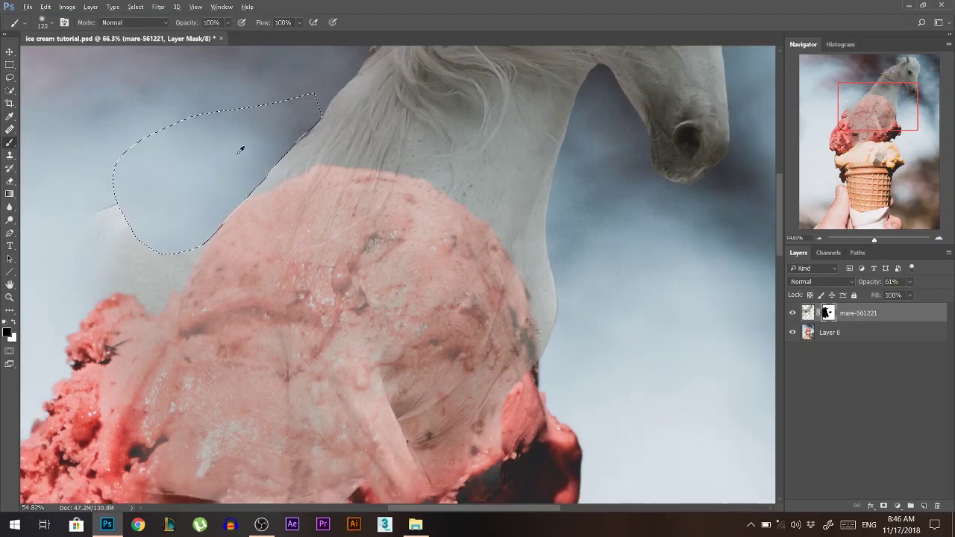
scroll(407, 291, up, 5)
key(ctrl+d)
Step: Mask out the horse's chest beyond the red scoop's right edge within a lasso selection and restore the layer opacity to 100%
key(l)
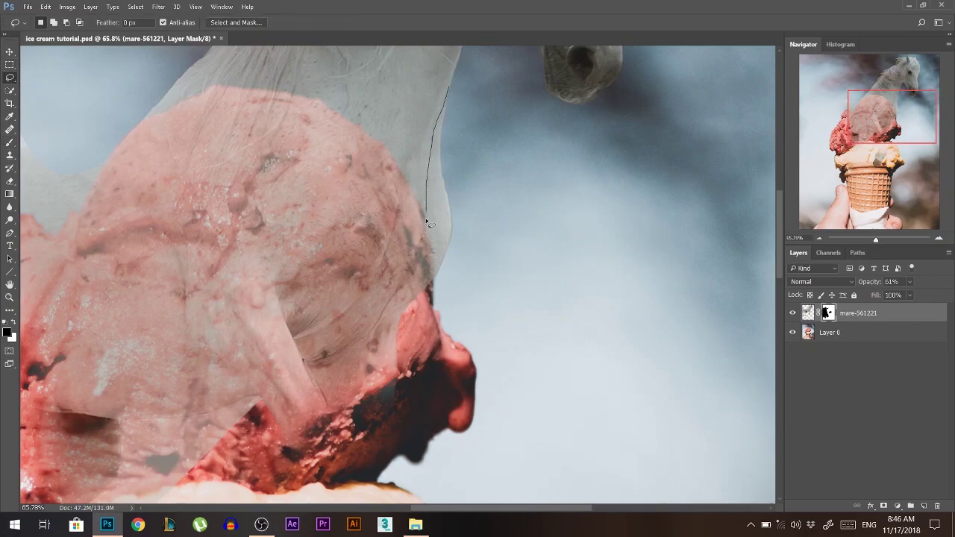
mouse_move(471, 299)
mouse_down()
mouse_move(509, 181)
mouse_move(458, 90)
mouse_up()
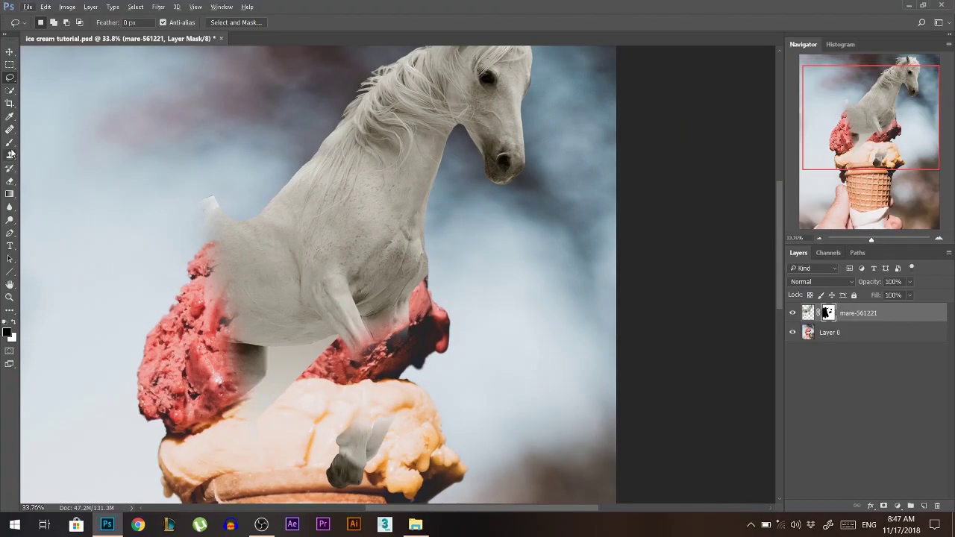
Step: Paint out the leftover patch of the horse's rump above the red scoop's left side with a 312 px soft brush
click(10, 153)
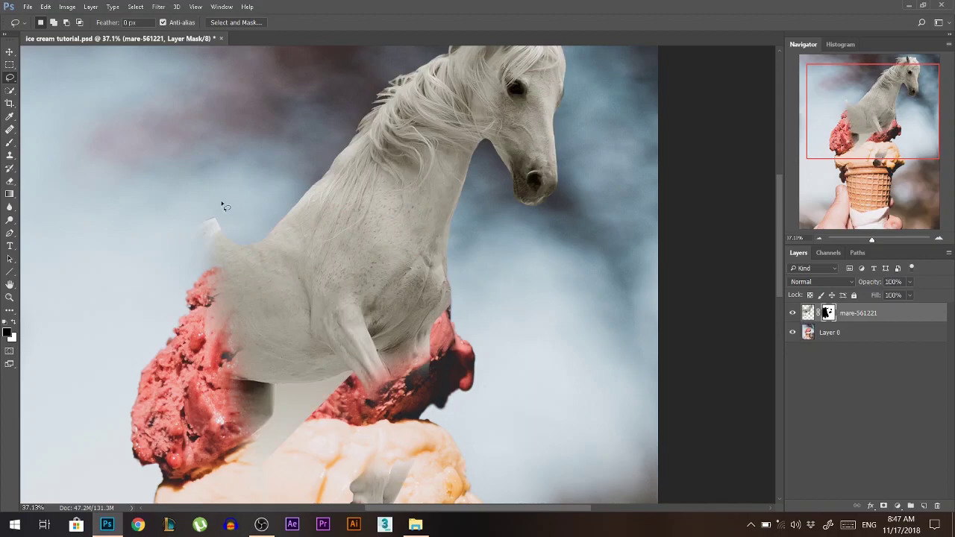
scroll(347, 212, down, 2)
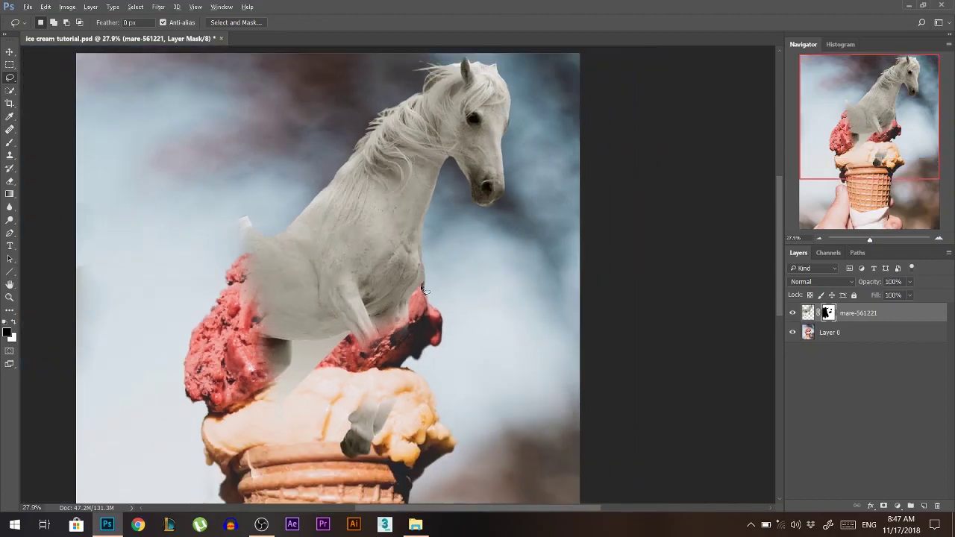
click(12, 147)
mouse_move(199, 199)
mouse_down()
mouse_move(208, 256)
mouse_move(213, 225)
mouse_up()
Step: Set the mare layer's opacity to 73% and mask out the remaining fringe along the red scoop's upper-left edge using a lasso selection
scroll(201, 238, up, 3)
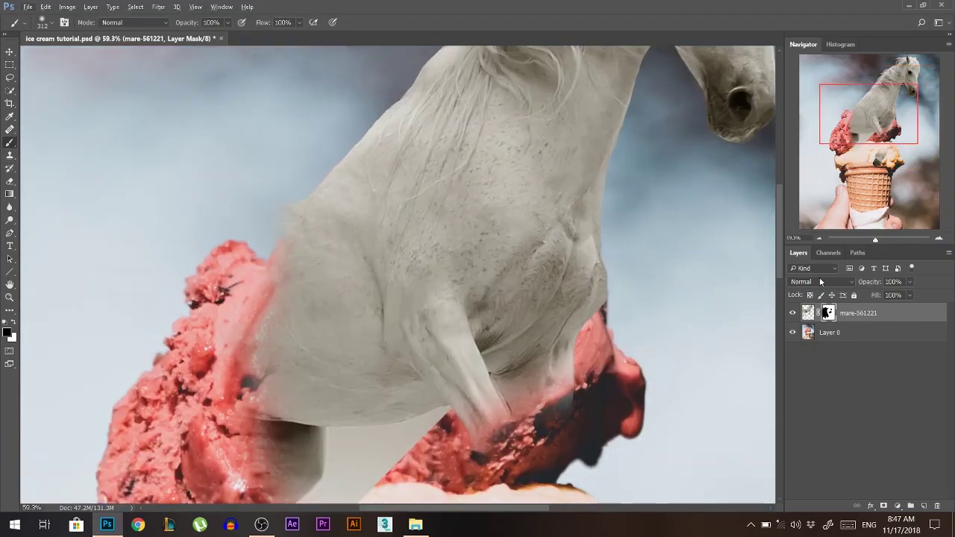
drag(872, 285, 861, 282)
alt+right_click(292, 191)
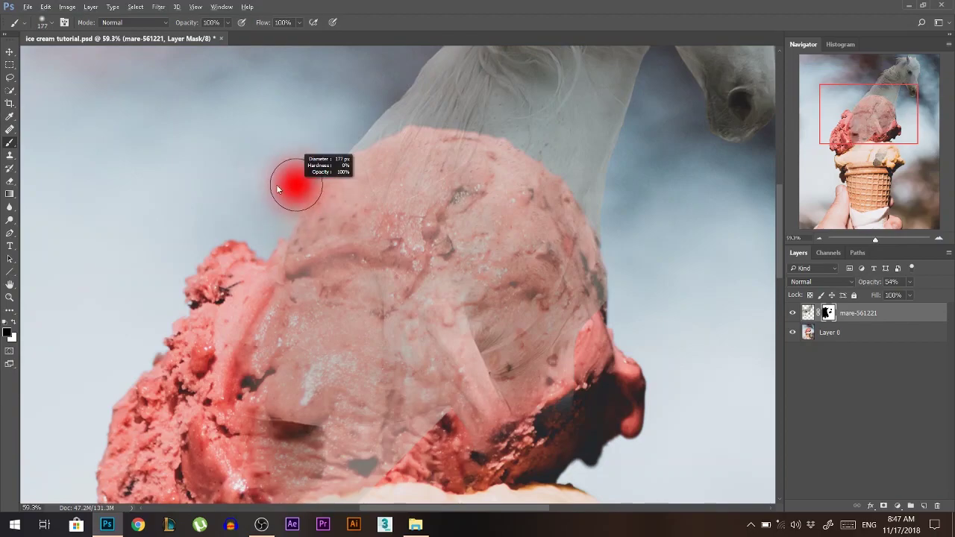
scroll(272, 202, up, 3)
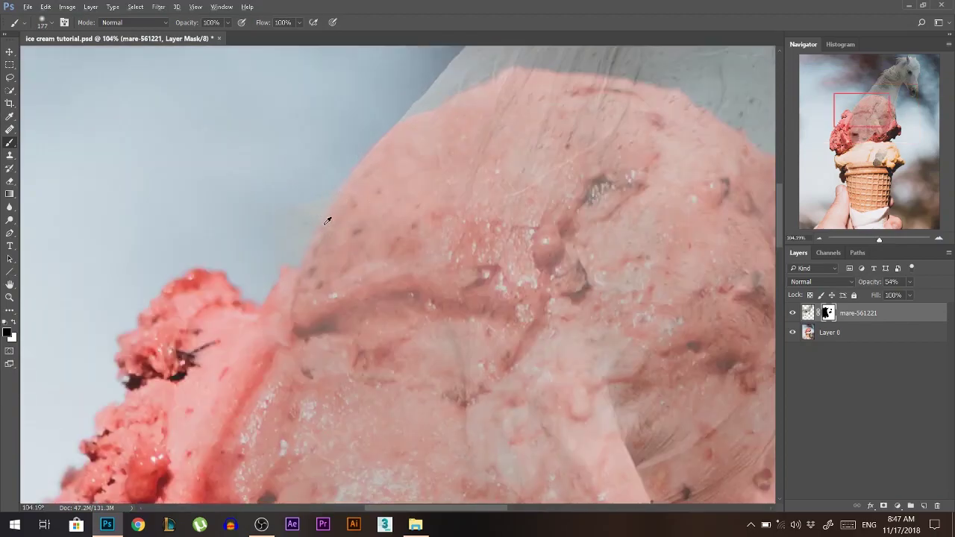
drag(875, 285, 873, 285)
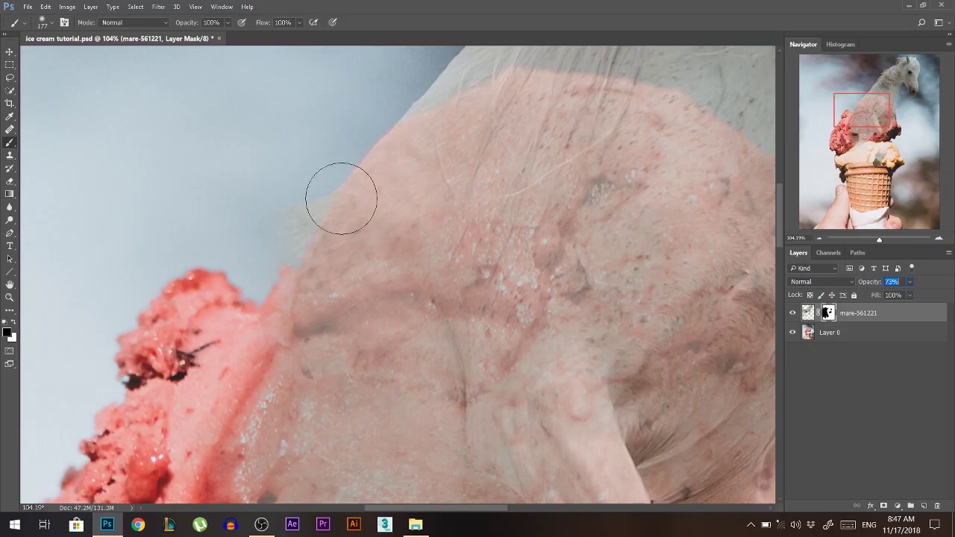
click(10, 83)
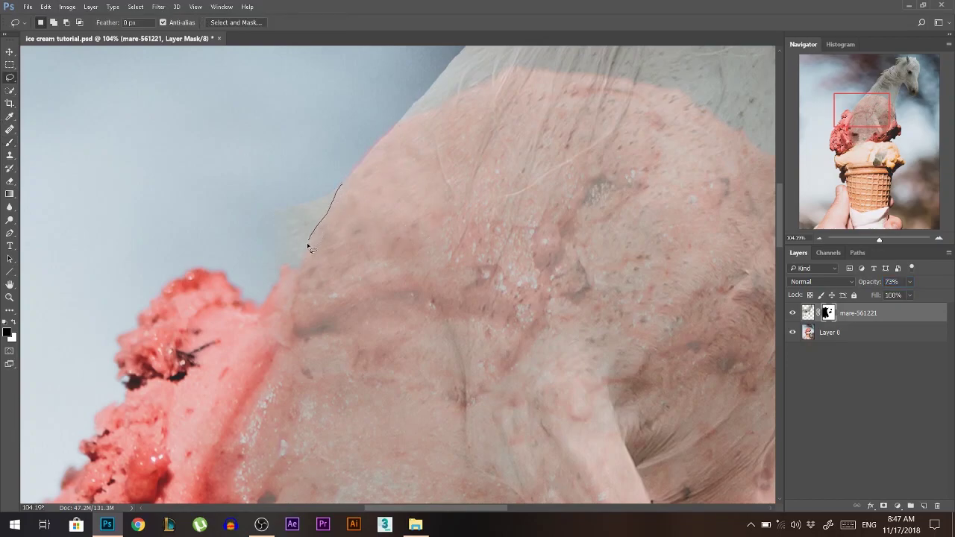
drag(297, 292, 397, 60)
scroll(284, 190, down, 5)
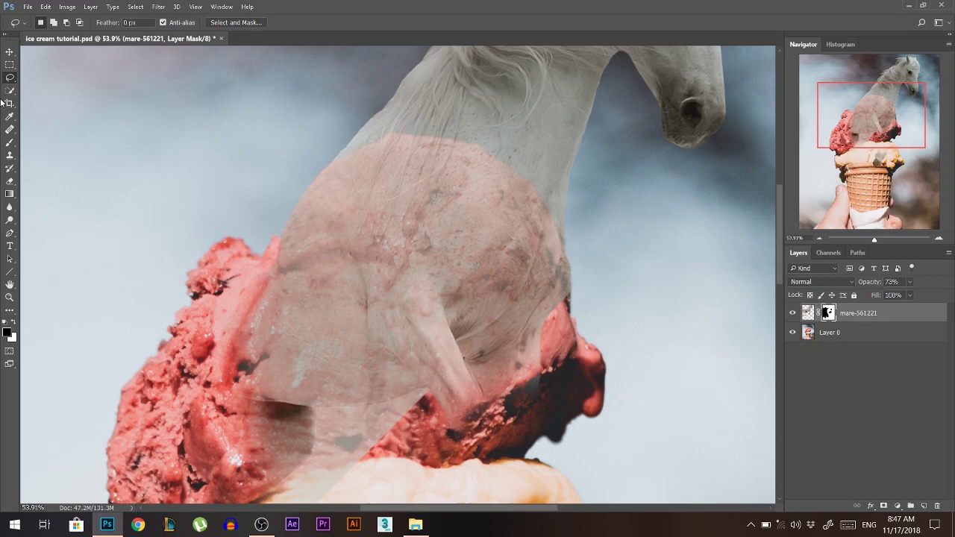
Step: Paint out the horse's belly and legs over the lower red scoop with a 240 px brush, raising the layer opacity to 93%
click(10, 141)
mouse_move(448, 403)
mouse_down()
mouse_move(246, 415)
mouse_move(238, 425)
mouse_move(347, 406)
mouse_move(276, 405)
mouse_up()
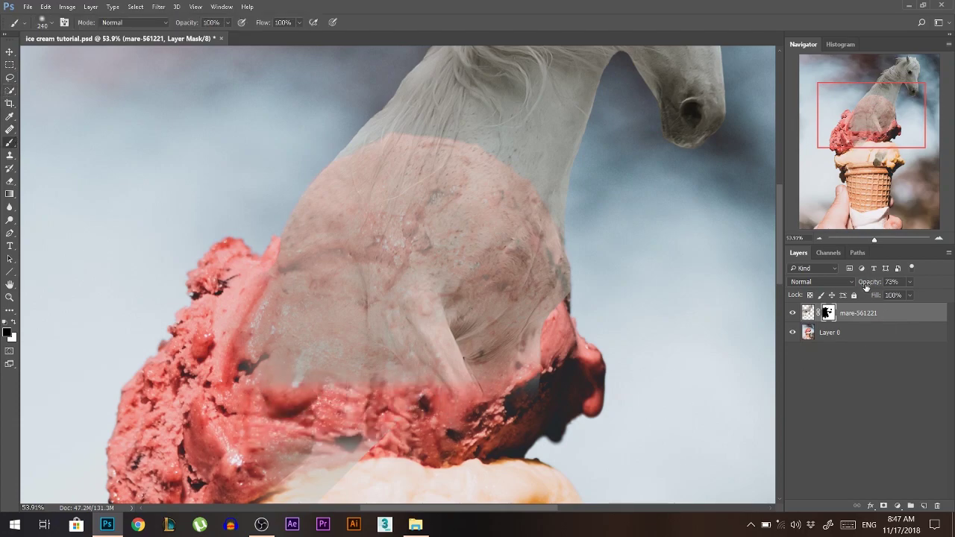
drag(866, 287, 880, 287)
mouse_move(537, 350)
mouse_down()
mouse_move(351, 365)
mouse_move(336, 440)
mouse_move(153, 460)
mouse_up()
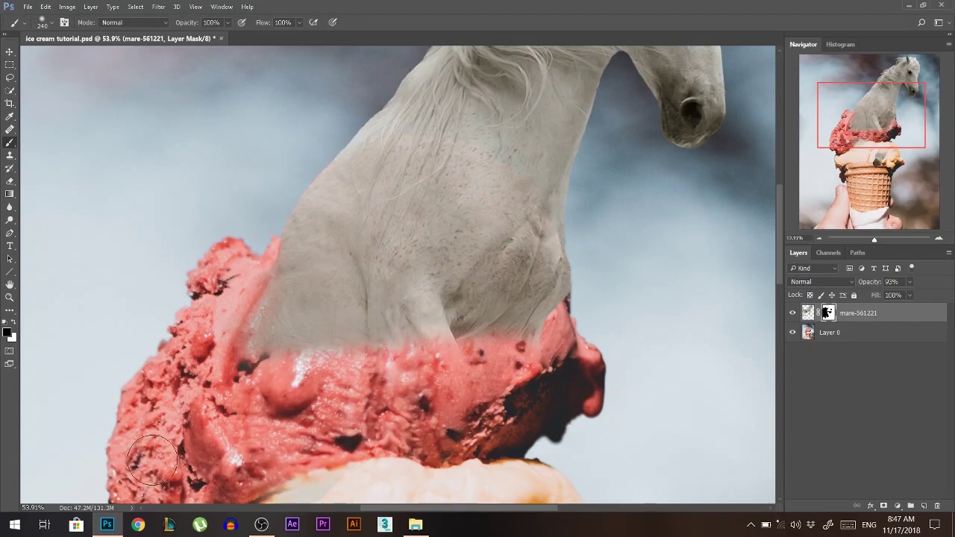
scroll(153, 460, down, 2)
mouse_move(448, 347)
mouse_down()
mouse_move(246, 340)
mouse_move(173, 363)
mouse_up()
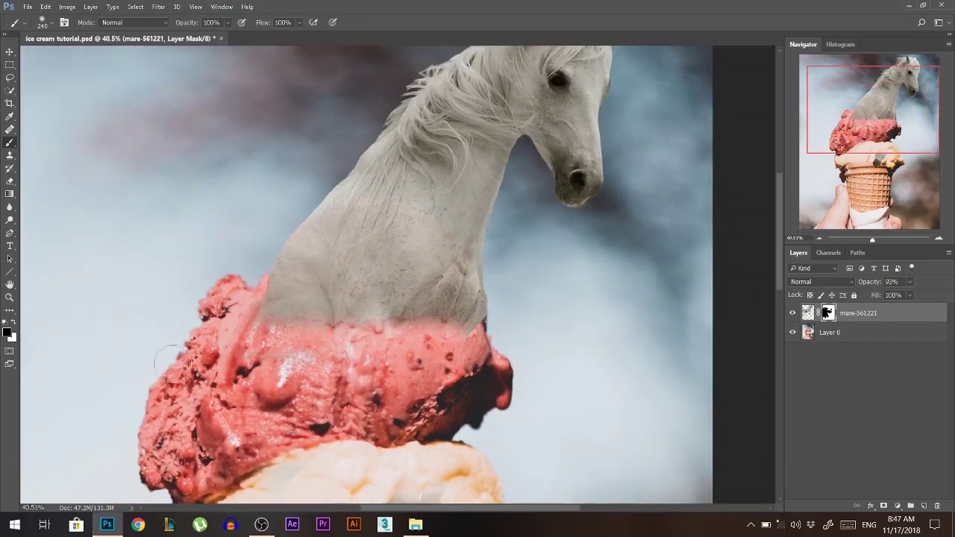
Step: Soften the boundary between the horse's body and the red scoop on the mask with a 269 px brush at 20% opacity
scroll(406, 338, up, 1)
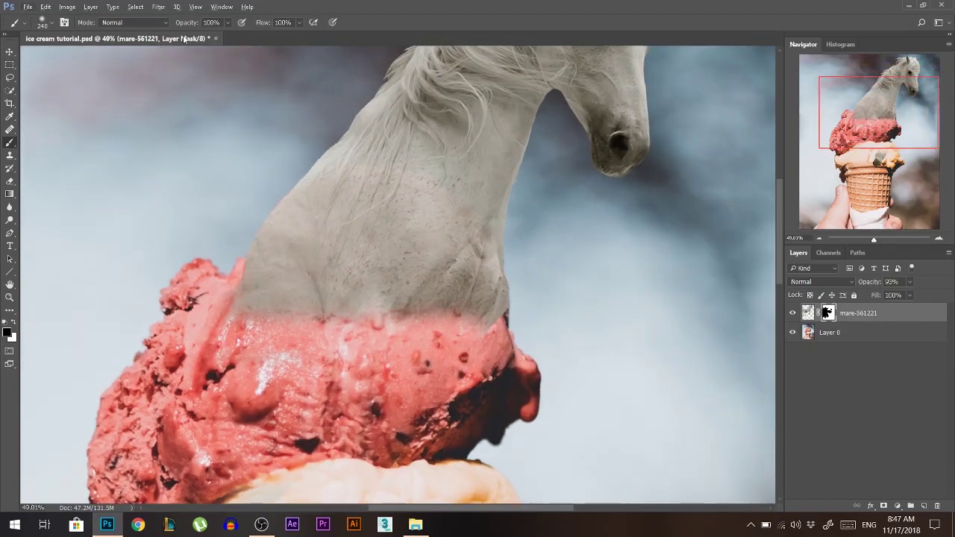
key(3)
key(2)
drag(190, 25, 187, 24)
drag(302, 263, 309, 263)
mouse_move(499, 332)
mouse_down()
mouse_move(538, 301)
mouse_move(512, 315)
mouse_move(299, 299)
mouse_move(366, 268)
mouse_move(357, 279)
mouse_move(331, 224)
mouse_move(278, 287)
mouse_up()
Step: Lower the mare layer's opacity to 71%, blend the horse's chest further into the red scoop, and restore the layer opacity to 100%
drag(875, 281, 858, 282)
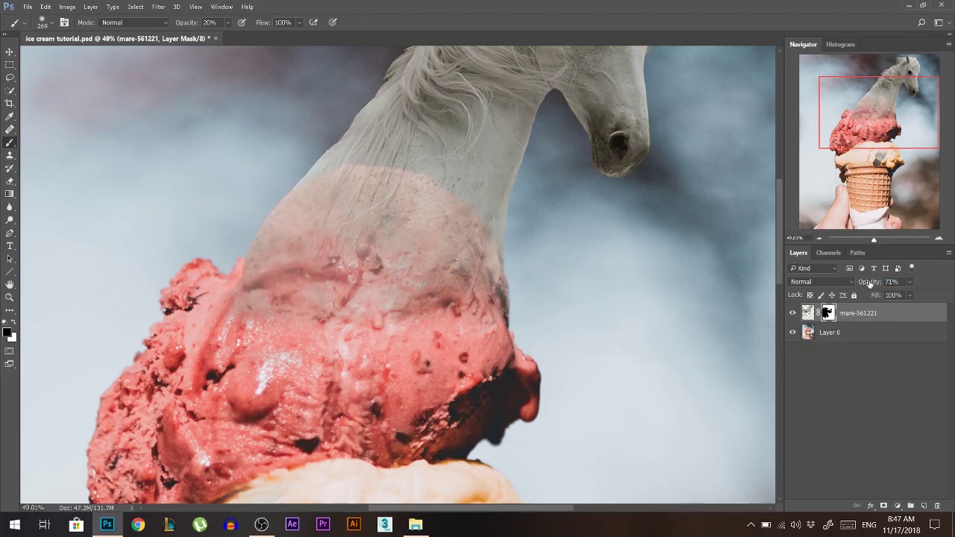
mouse_move(467, 285)
mouse_down()
mouse_move(428, 232)
mouse_move(393, 217)
mouse_move(288, 267)
mouse_move(297, 261)
mouse_move(277, 292)
mouse_move(288, 245)
mouse_move(363, 221)
mouse_move(475, 306)
mouse_move(426, 234)
mouse_move(214, 281)
mouse_up()
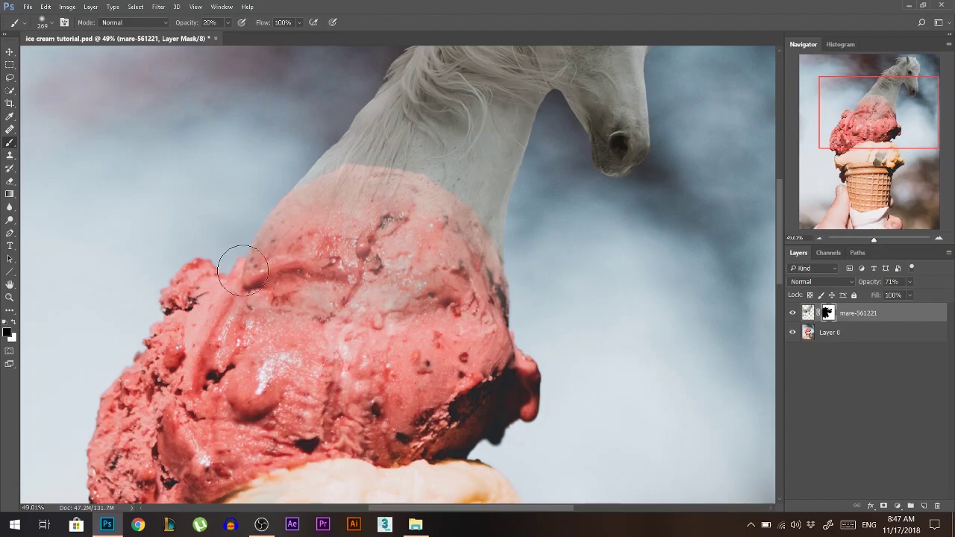
scroll(276, 271, down, 2)
drag(870, 284, 952, 294)
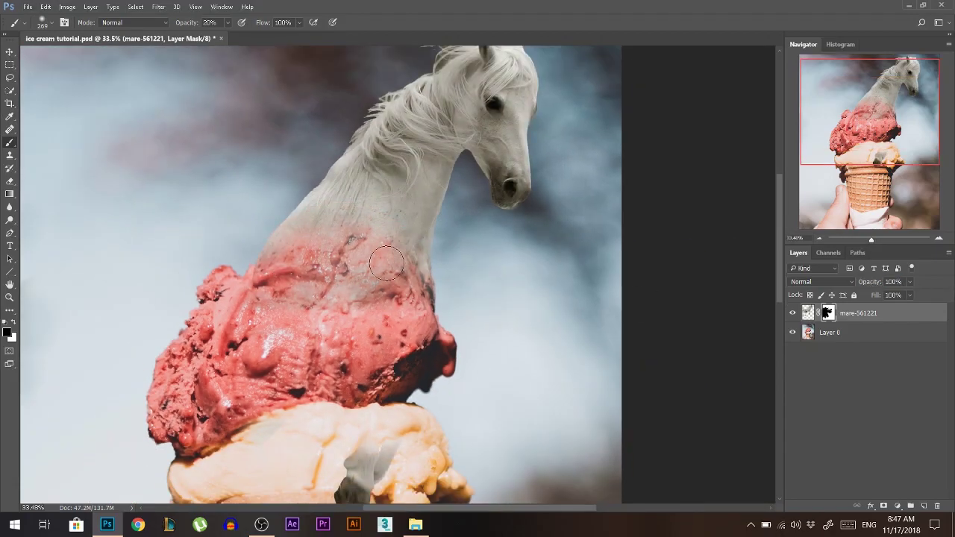
scroll(358, 306, down, 1)
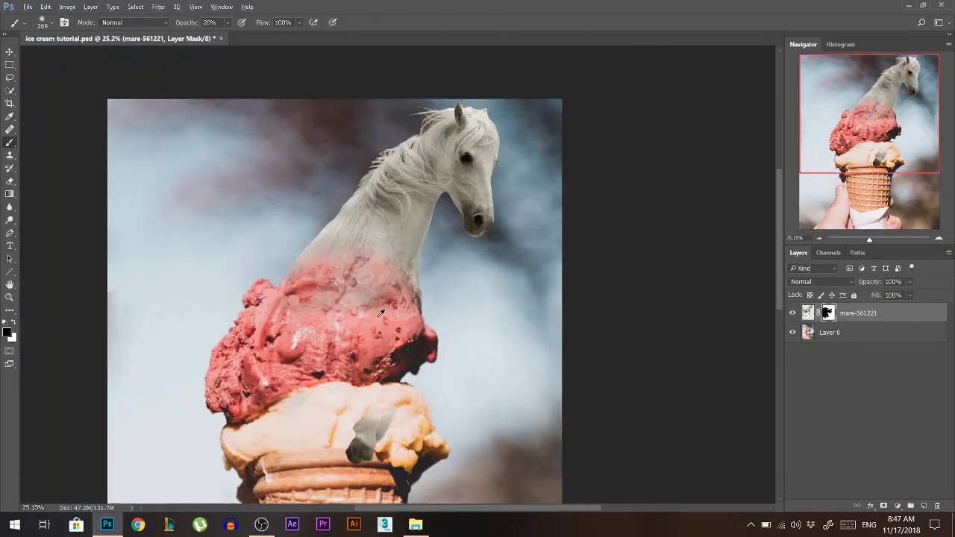
scroll(328, 282, down, 1)
click(10, 52)
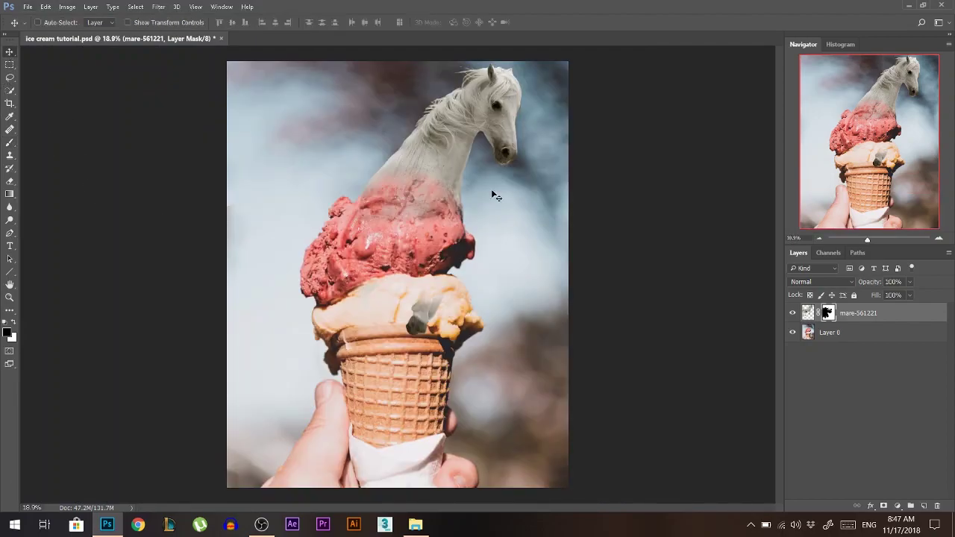
scroll(414, 201, up, 3)
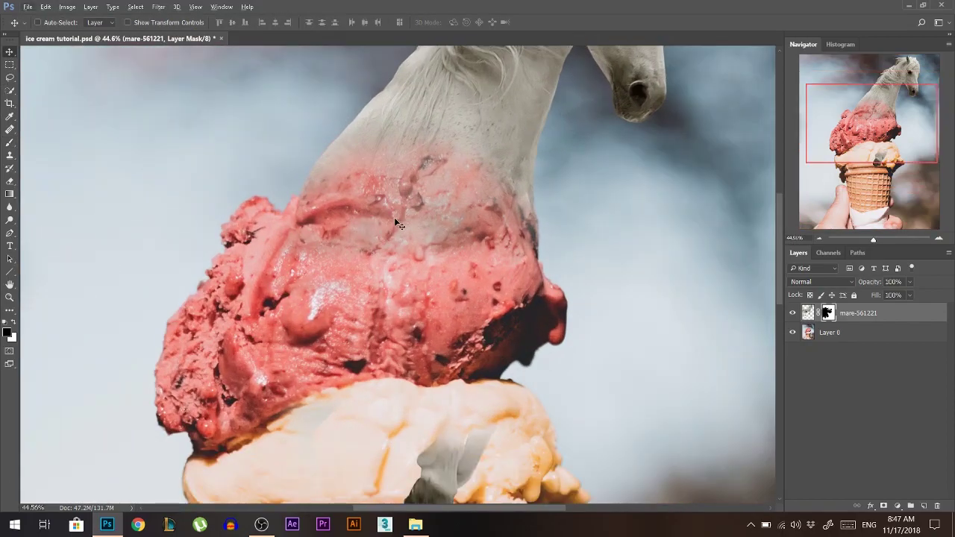
scroll(403, 231, down, 2)
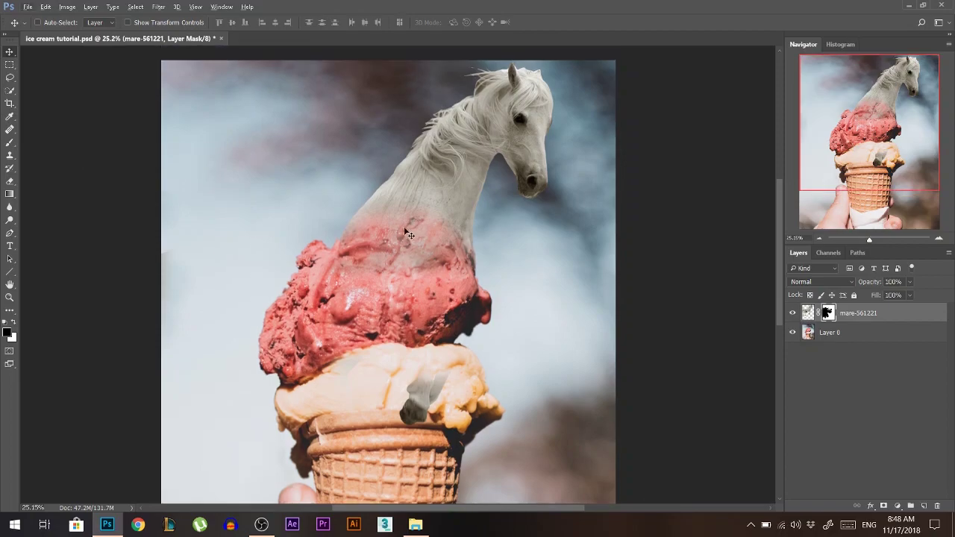
Step: Add a Black & White adjustment layer with the default preset above the mare layer to judge the tones in greyscale
scroll(390, 219, down, 1)
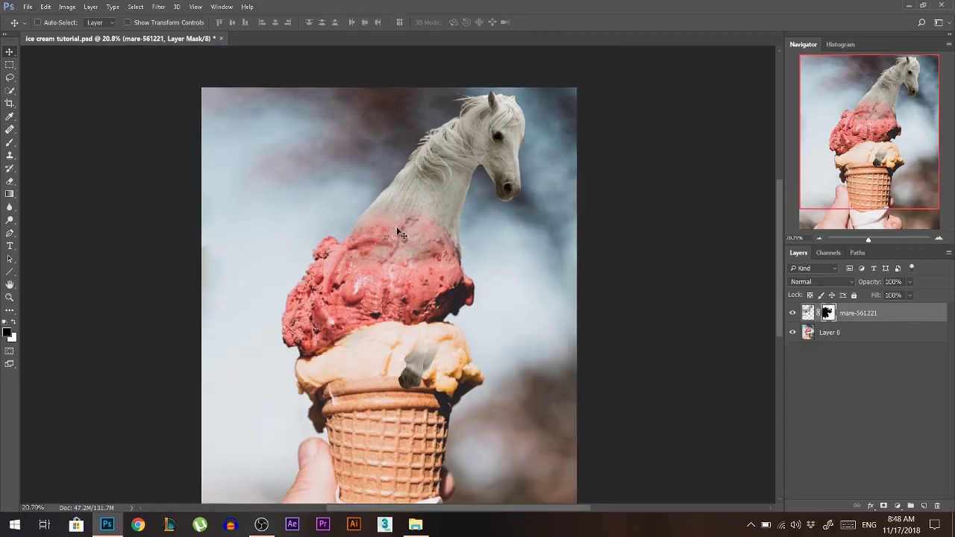
click(897, 506)
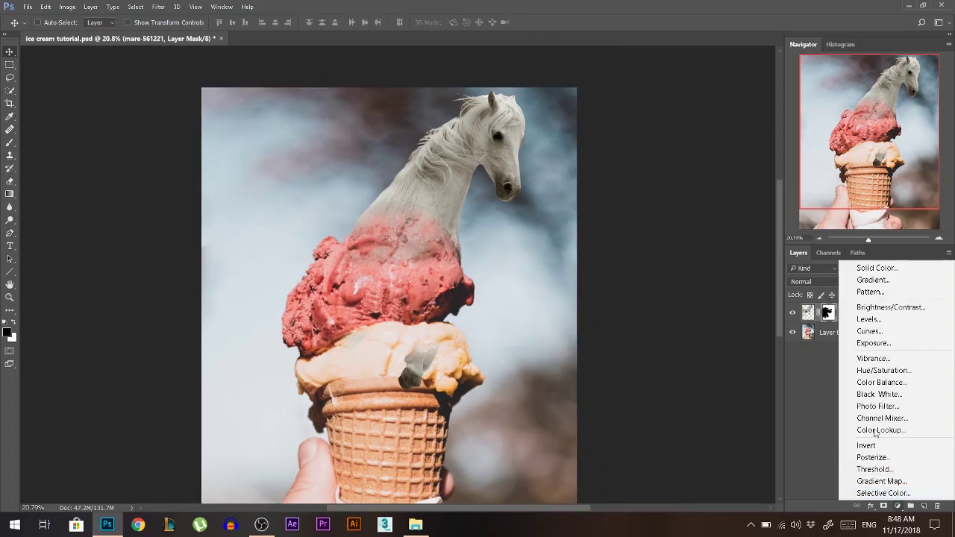
click(880, 394)
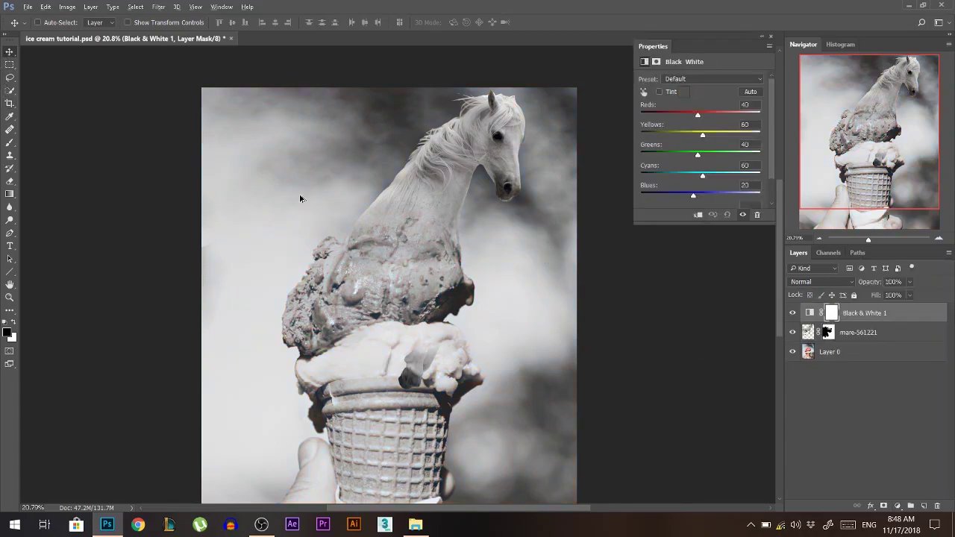
scroll(299, 202, up, 3)
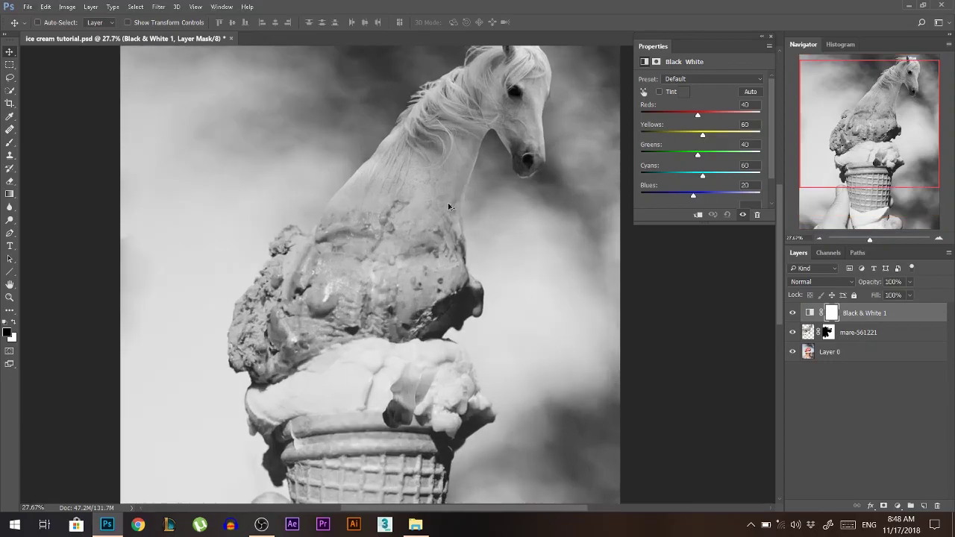
scroll(349, 254, down, 2)
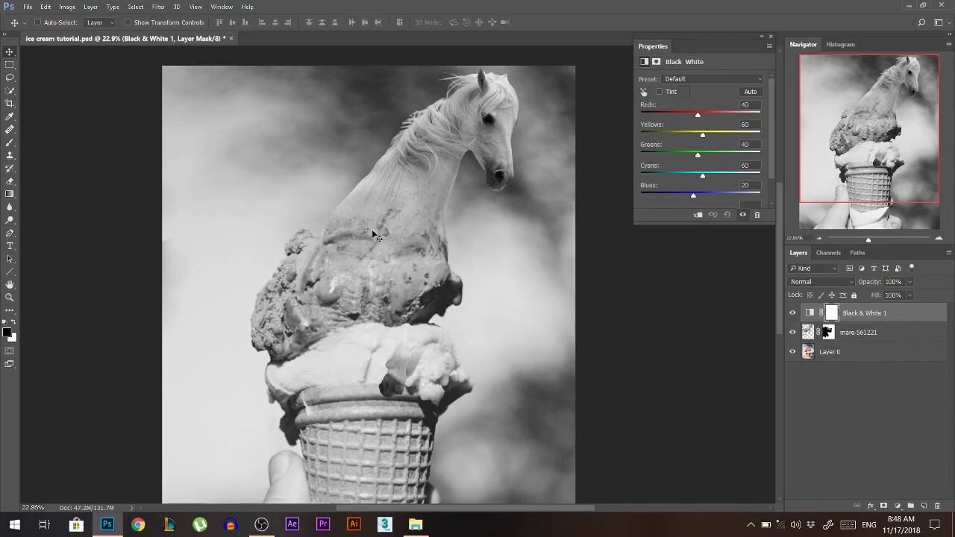
Step: Sample and compare the grey tones of the red scoop and the horse's neck on a temporary new layer, and delete that layer
click(924, 506)
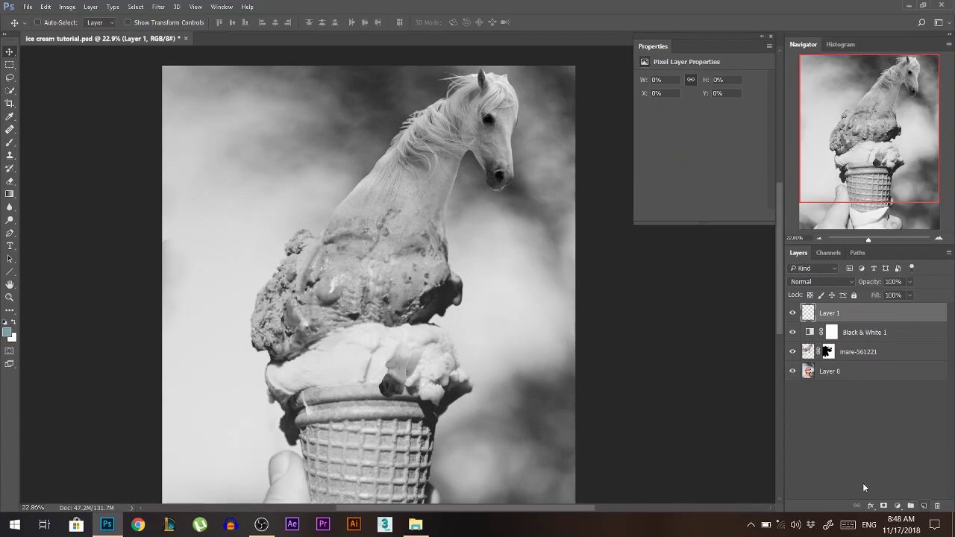
click(9, 334)
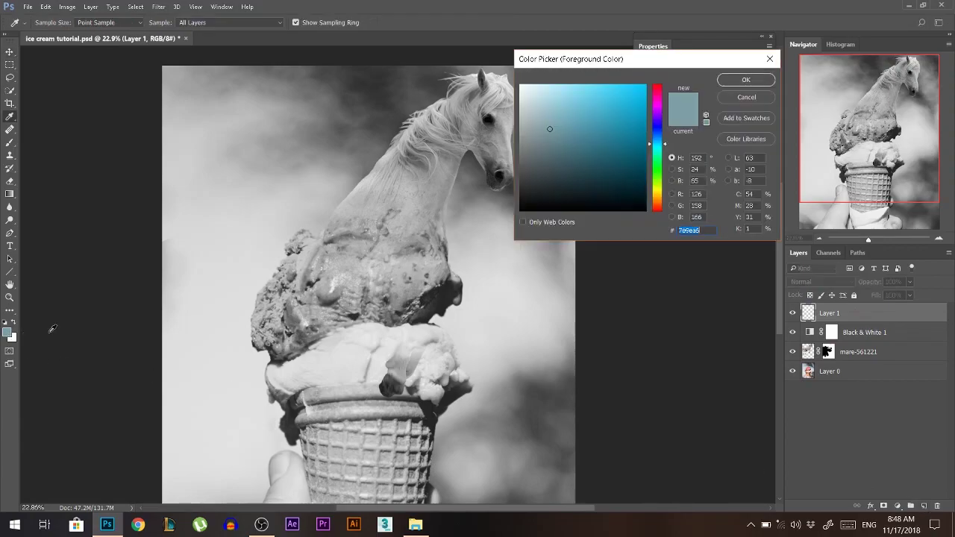
drag(321, 266, 344, 271)
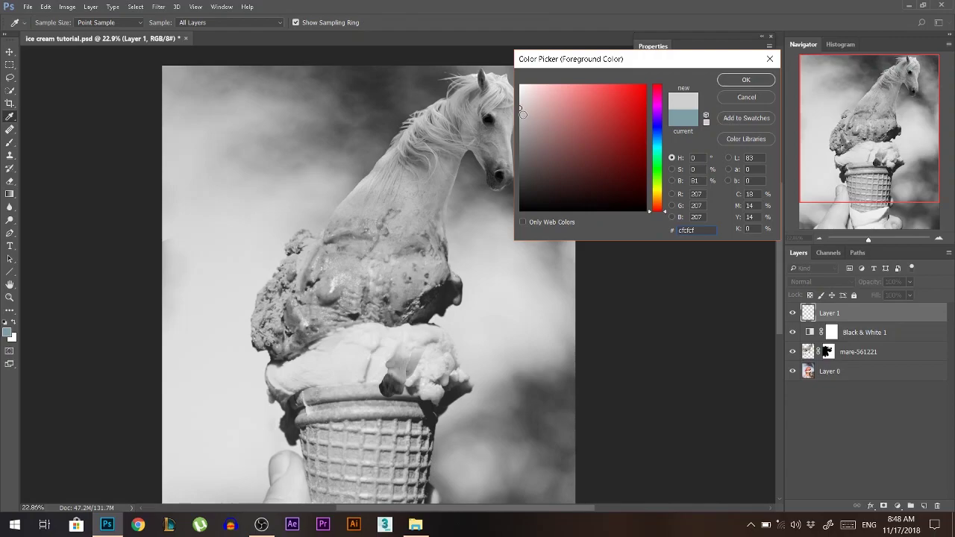
drag(306, 282, 493, 155)
mouse_move(520, 120)
mouse_down()
mouse_move(518, 129)
mouse_move(519, 121)
mouse_up()
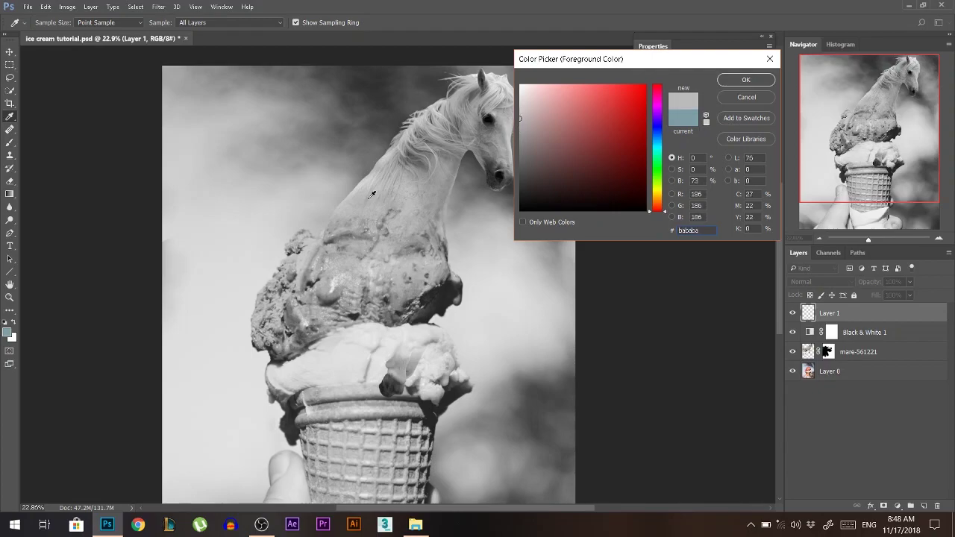
drag(359, 190, 406, 175)
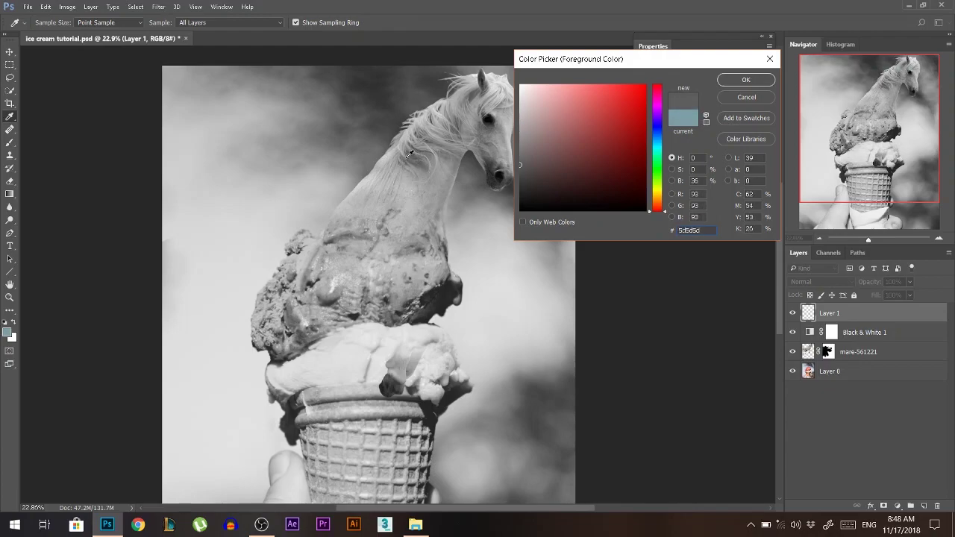
drag(364, 184, 360, 186)
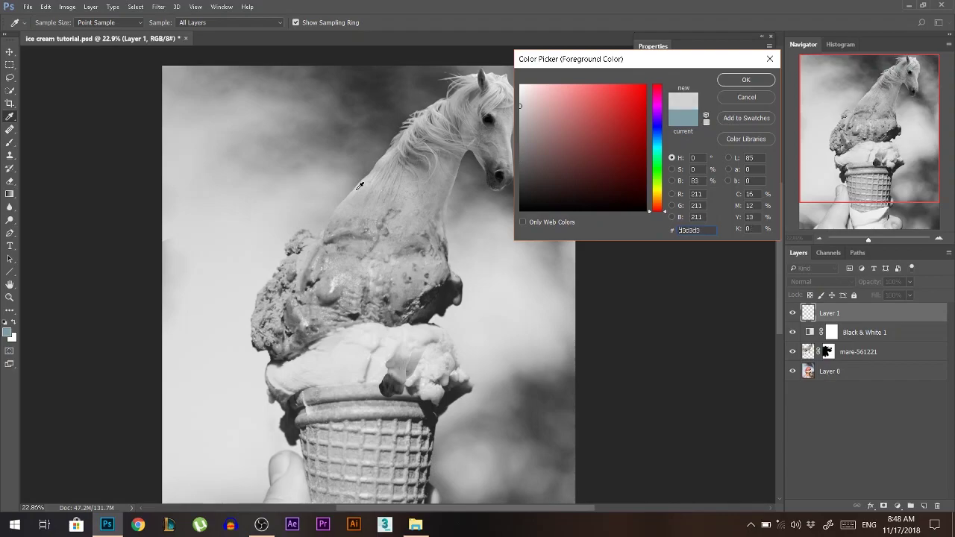
click(734, 82)
key(Delete)
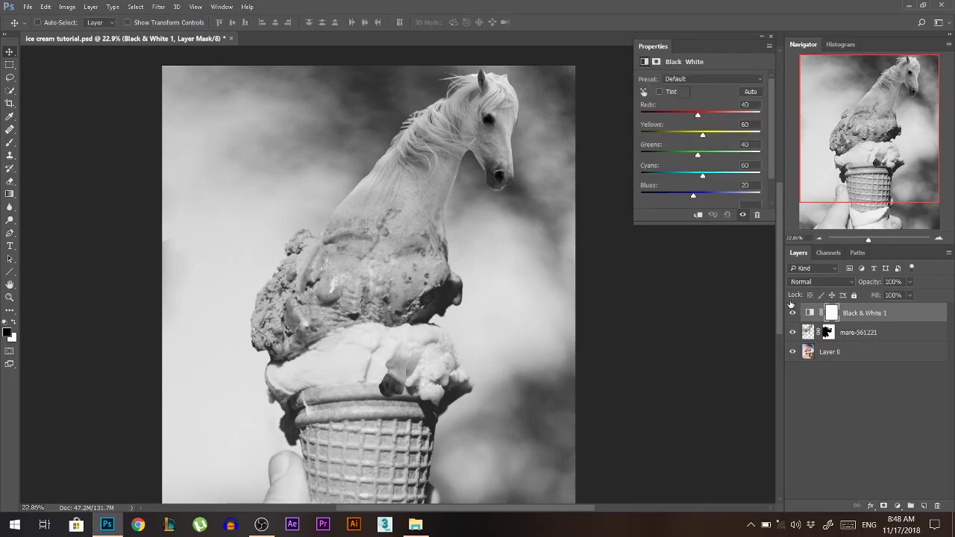
Step: Add a Curves adjustment clipped to the mare layer and slightly lower its white point to darken the horse's highlights
click(843, 332)
click(899, 505)
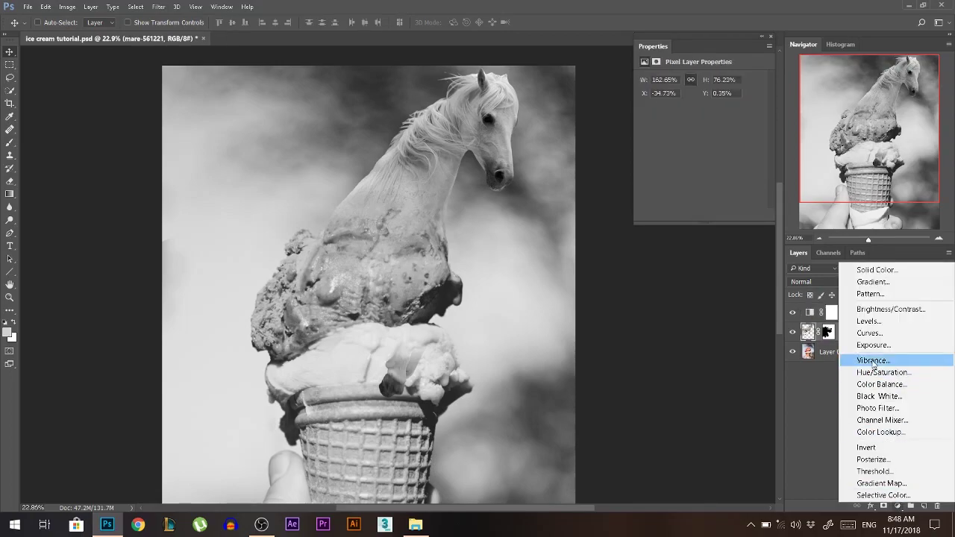
click(876, 335)
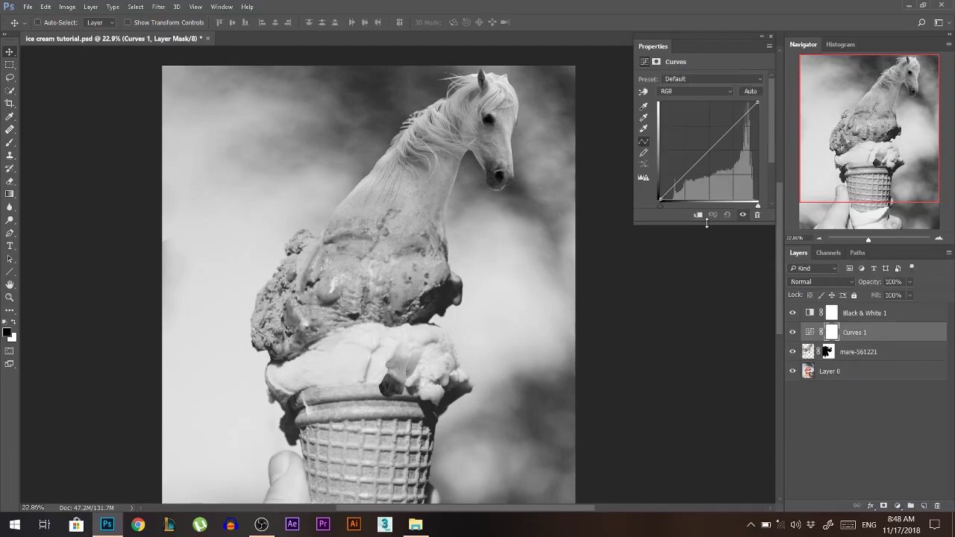
click(699, 216)
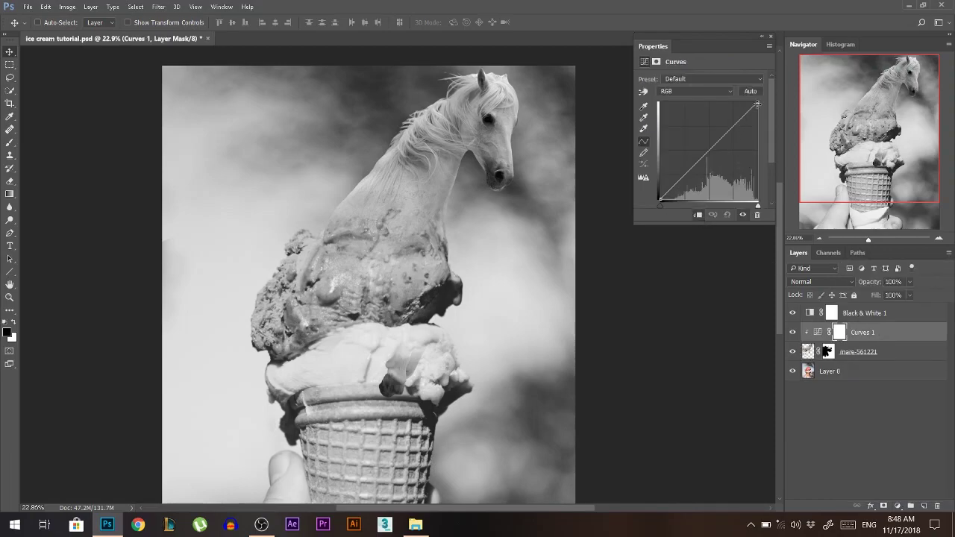
drag(758, 101, 764, 105)
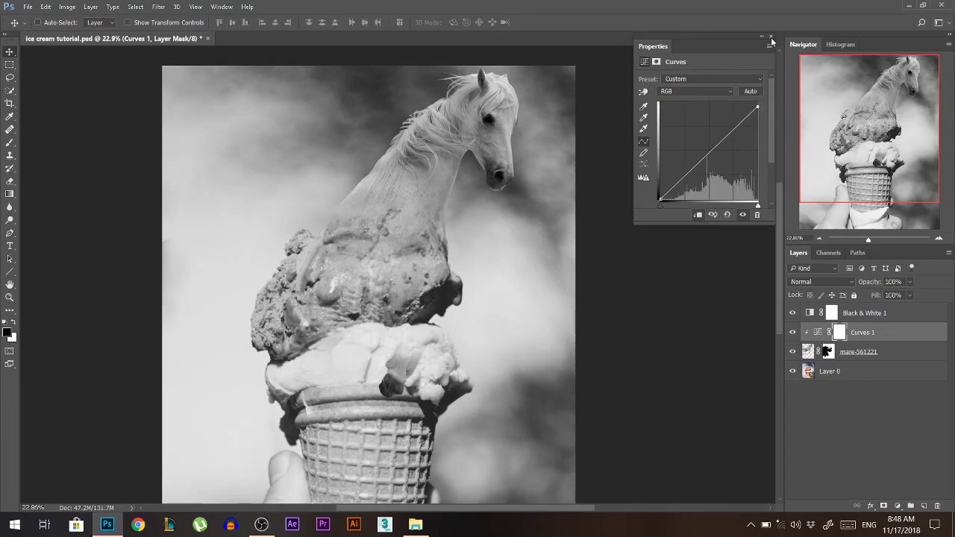
click(771, 37)
Step: Delete the Black & White adjustment layer
click(863, 307)
key(Delete)
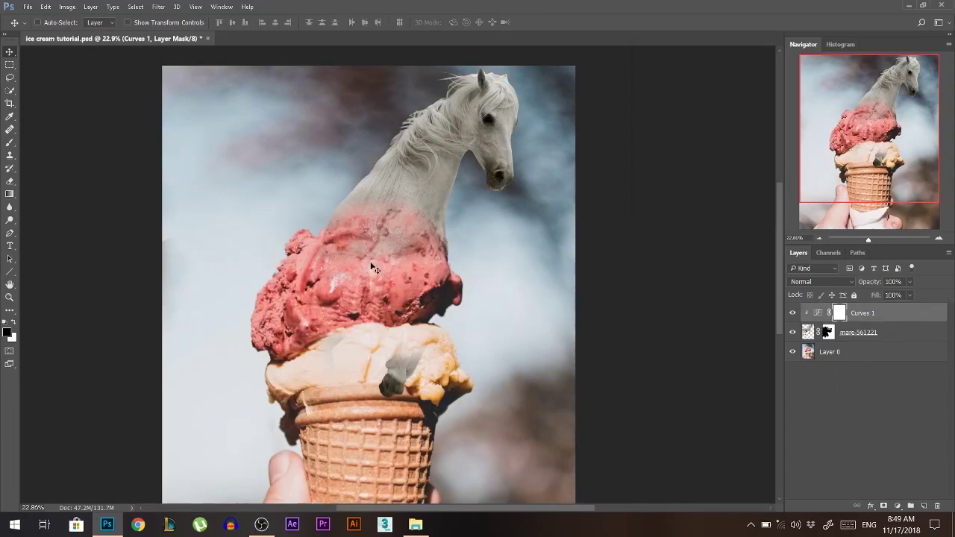
scroll(424, 254, up, 1)
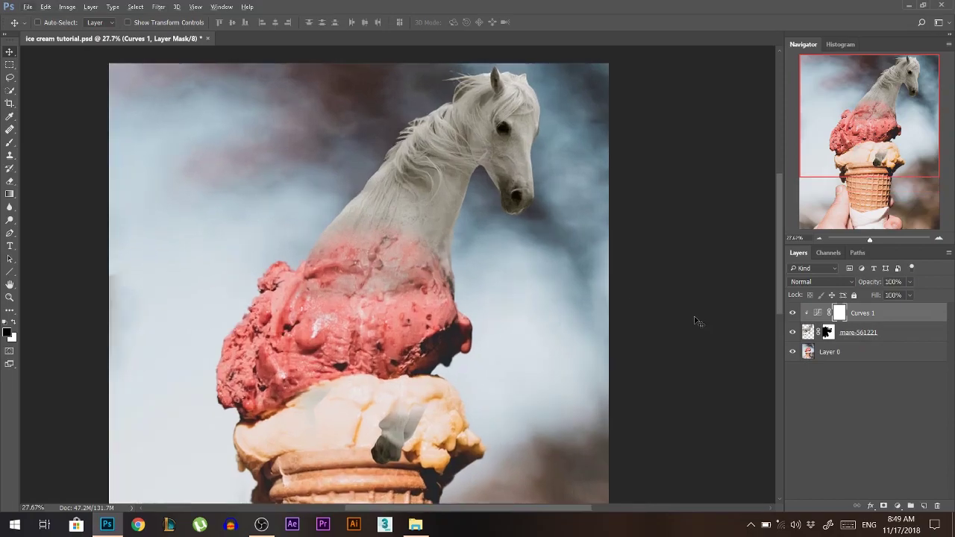
scroll(416, 242, down, 1)
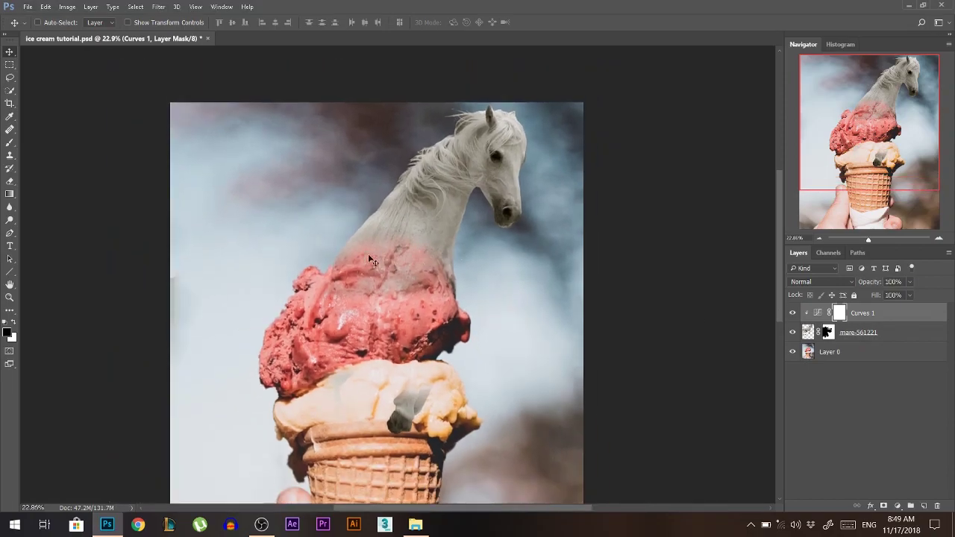
scroll(368, 259, up, 2)
scroll(340, 284, down, 1)
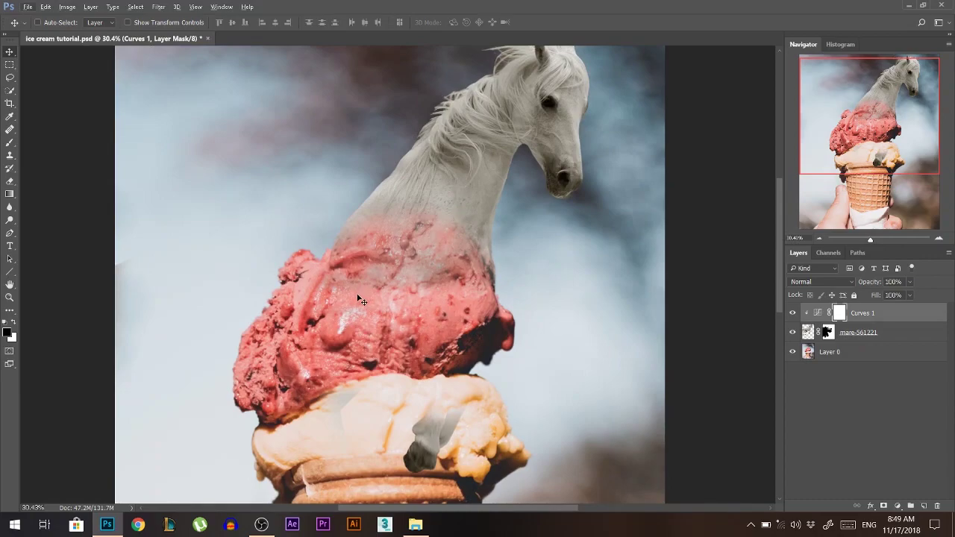
Step: Add a Hue/Saturation adjustment clipped to the mare layer above the Curves layer and enable Colorize
click(897, 505)
click(899, 369)
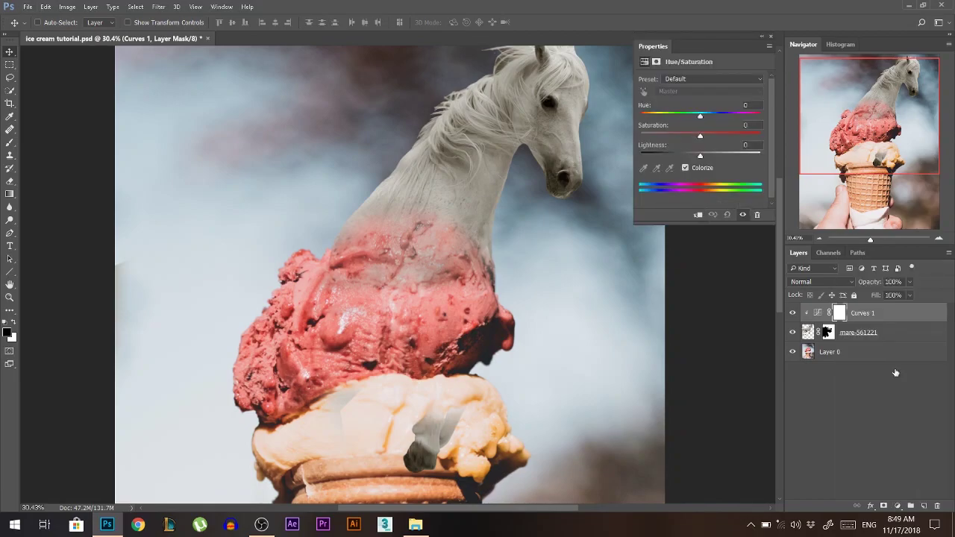
click(699, 215)
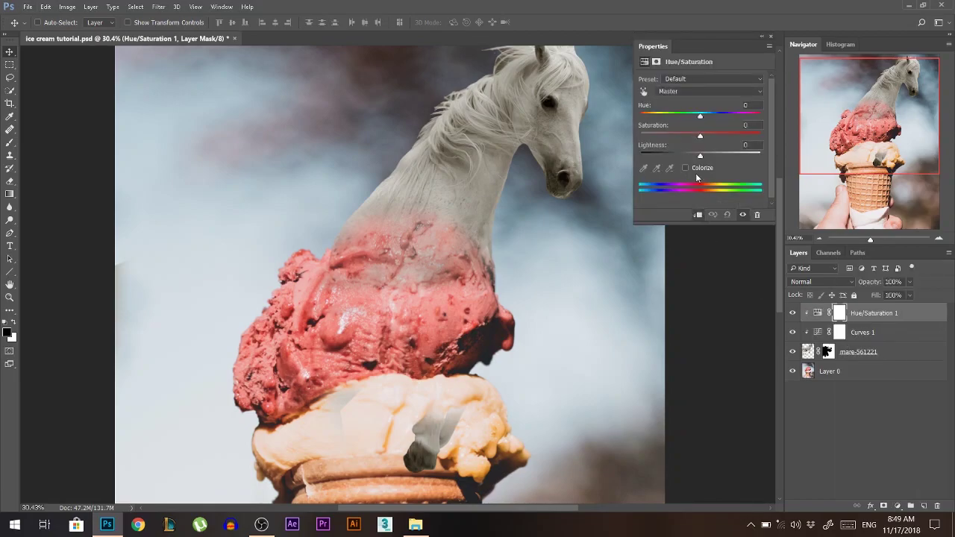
click(686, 168)
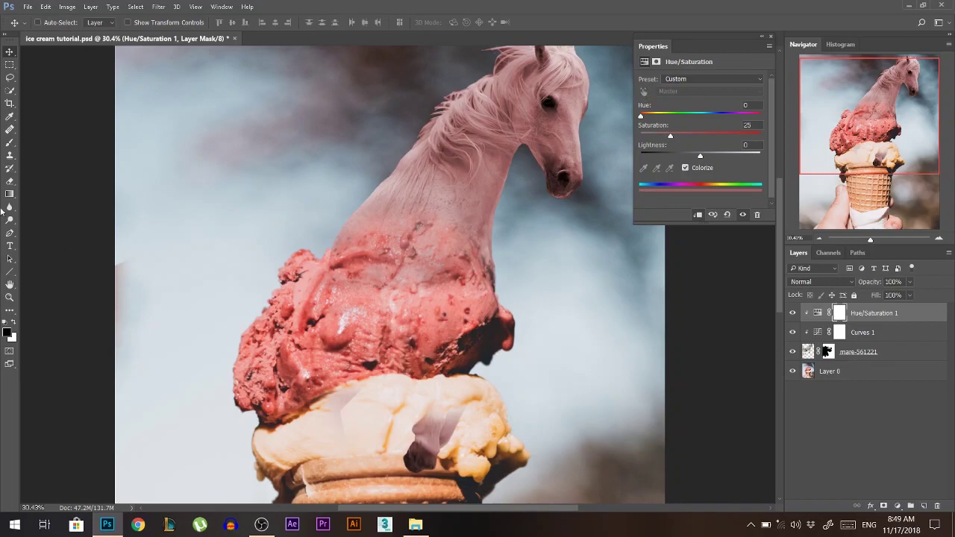
Step: Mask out the leftover horse leg over the cream scoop on the mare layer's mask using a lasso selection filled with black
scroll(254, 273, down, 2)
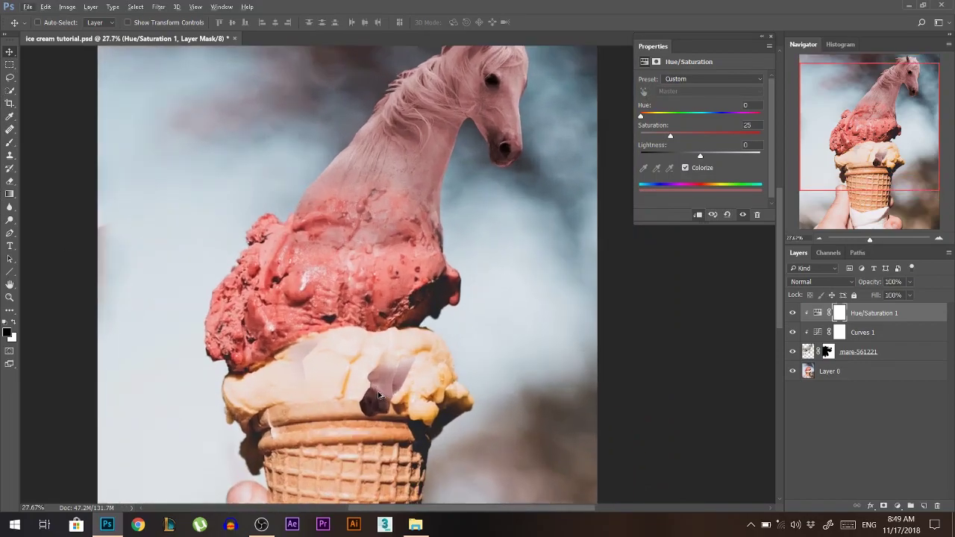
click(833, 353)
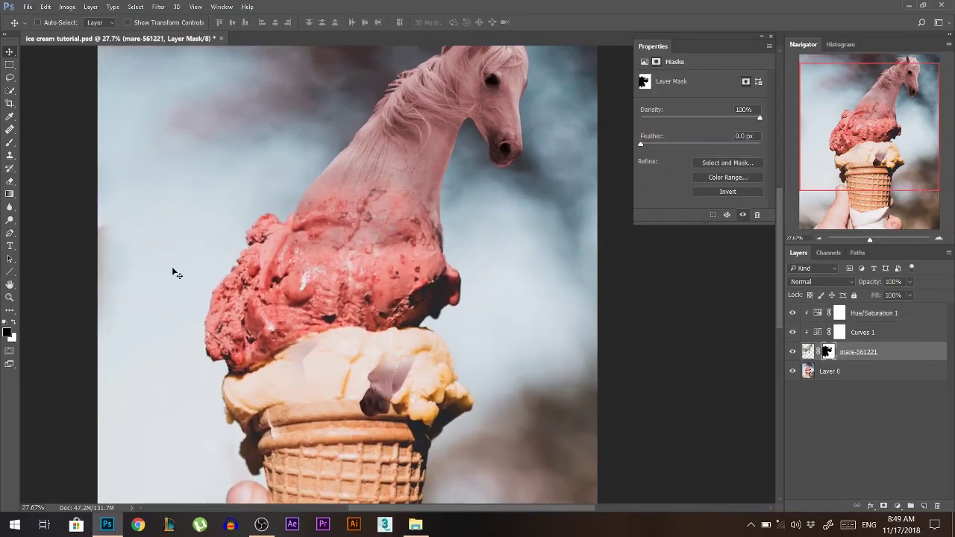
click(10, 78)
mouse_move(415, 441)
mouse_down()
mouse_move(289, 396)
mouse_move(329, 332)
mouse_move(428, 328)
mouse_move(481, 422)
mouse_move(433, 458)
mouse_move(414, 442)
mouse_up()
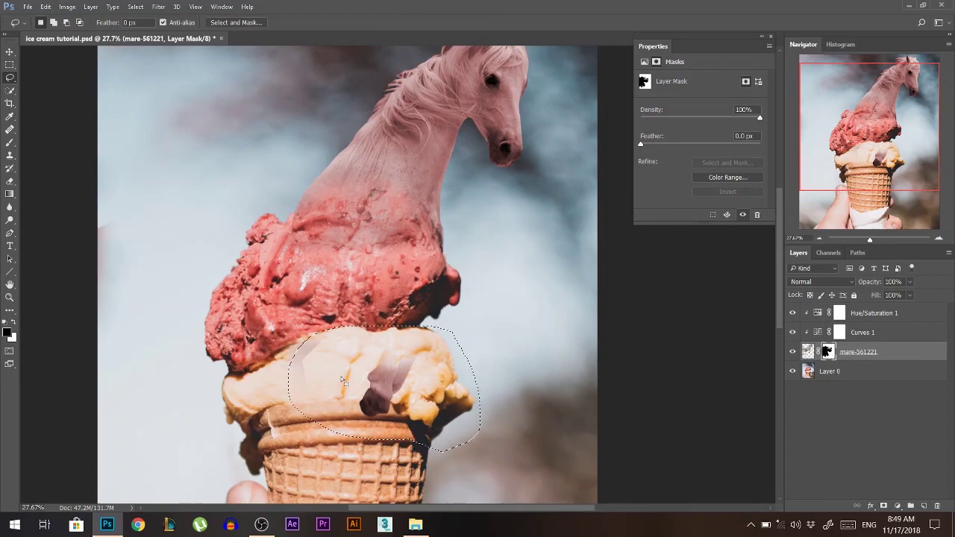
key(alt+BackSpace)
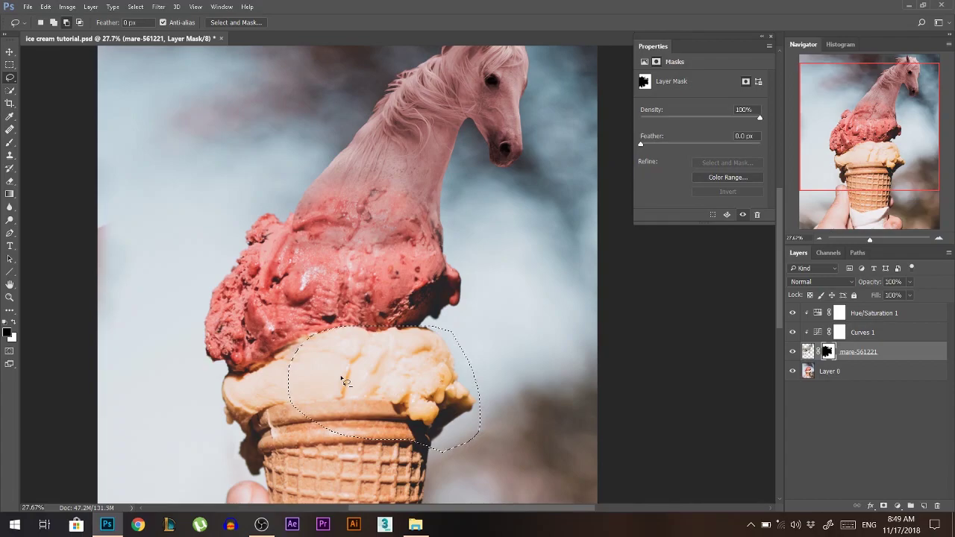
key(ctrl+d)
Step: Mask out the remaining horse remnants around the cream scoop, lower red scoop and cone rim with a wider lasso selection
mouse_move(510, 325)
mouse_down()
mouse_move(196, 306)
mouse_move(175, 458)
mouse_move(579, 453)
mouse_up()
key(alt+BackSpace)
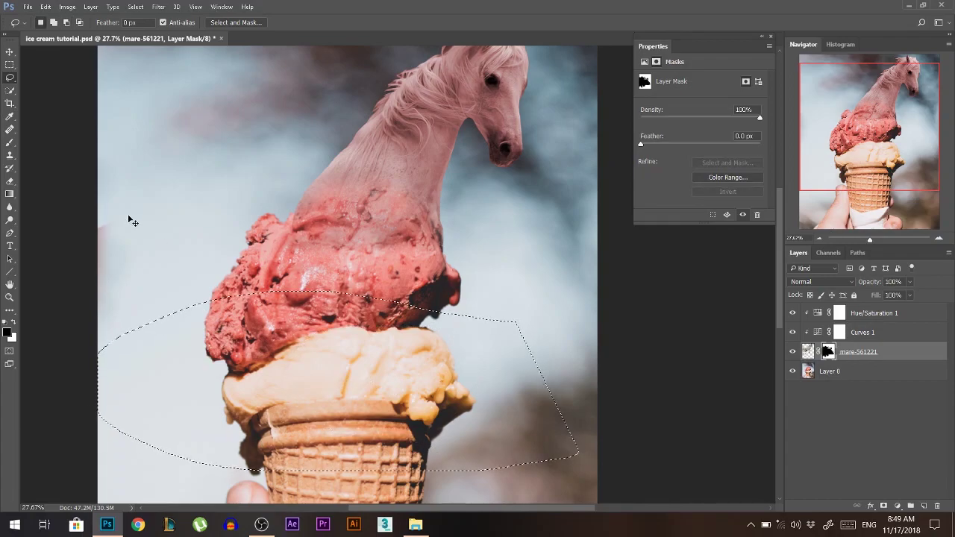
key(ctrl+d)
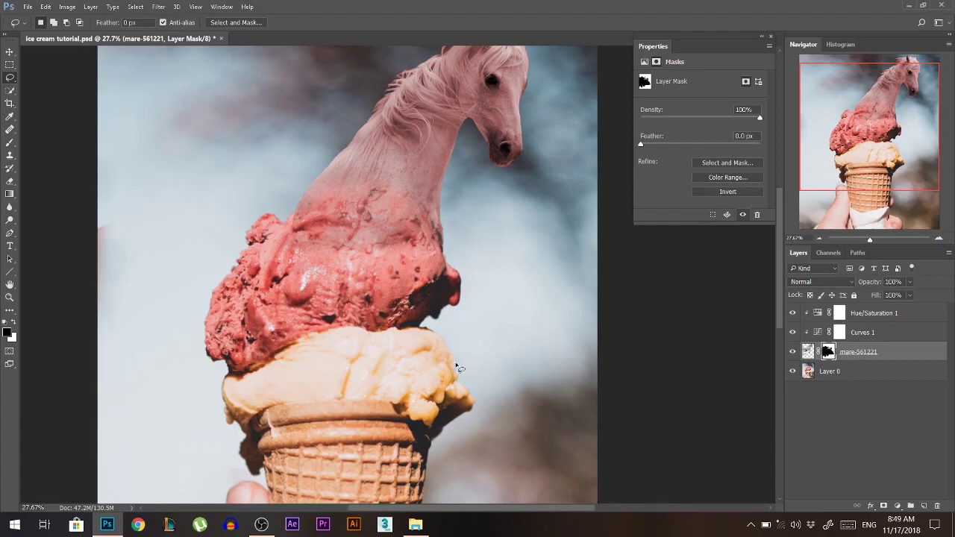
click(10, 52)
Step: Set the Hue/Saturation adjustment's saturation to 30 and its hue to 5 to tint the horse like the red scoop
scroll(439, 266, up, 2)
scroll(440, 267, up, 3)
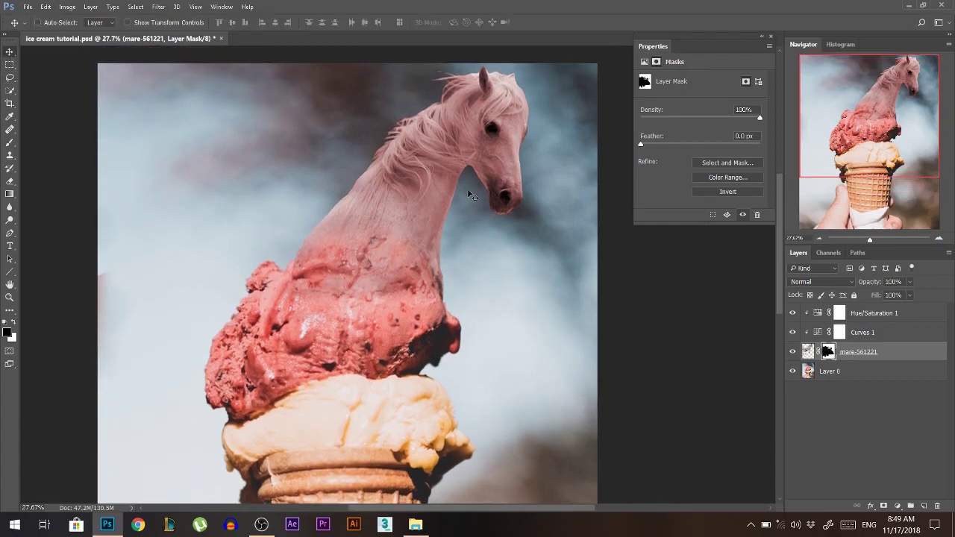
click(818, 316)
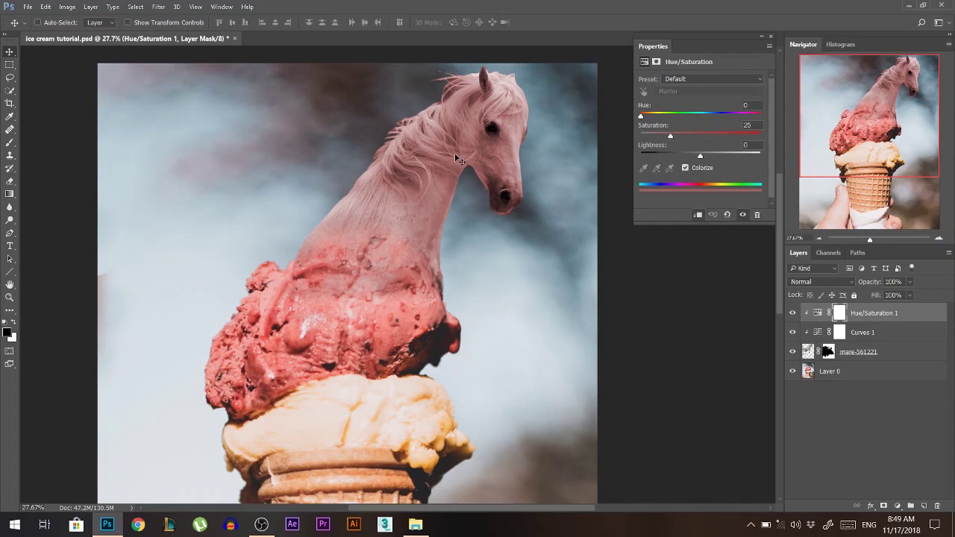
scroll(397, 221, down, 1)
drag(671, 136, 680, 136)
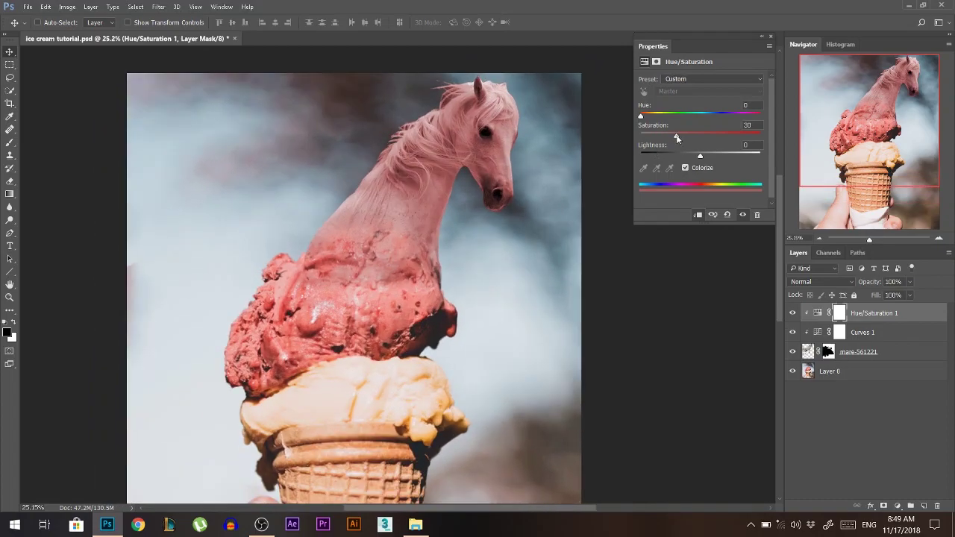
scroll(545, 179, down, 2)
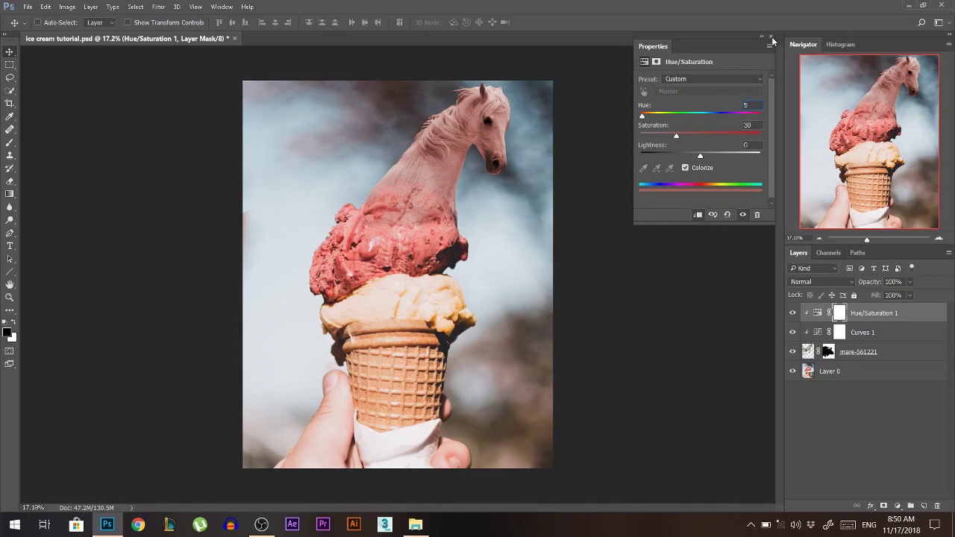
click(771, 37)
Step: Reopen the Hue/Saturation adjustment and raise its saturation slightly to strengthen the horse's pink tint
scroll(768, 303, down, 1)
double_click(816, 314)
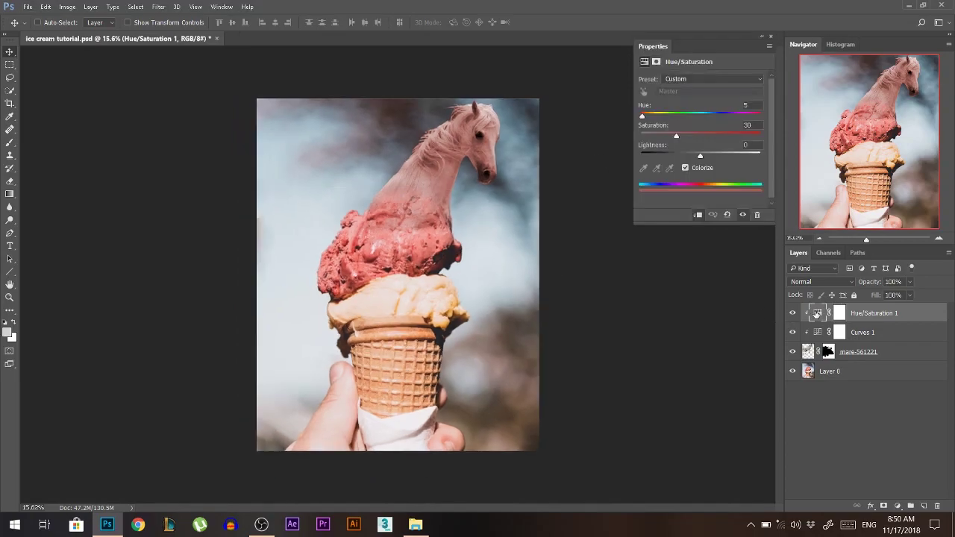
click(682, 134)
click(771, 38)
scroll(388, 209, up, 4)
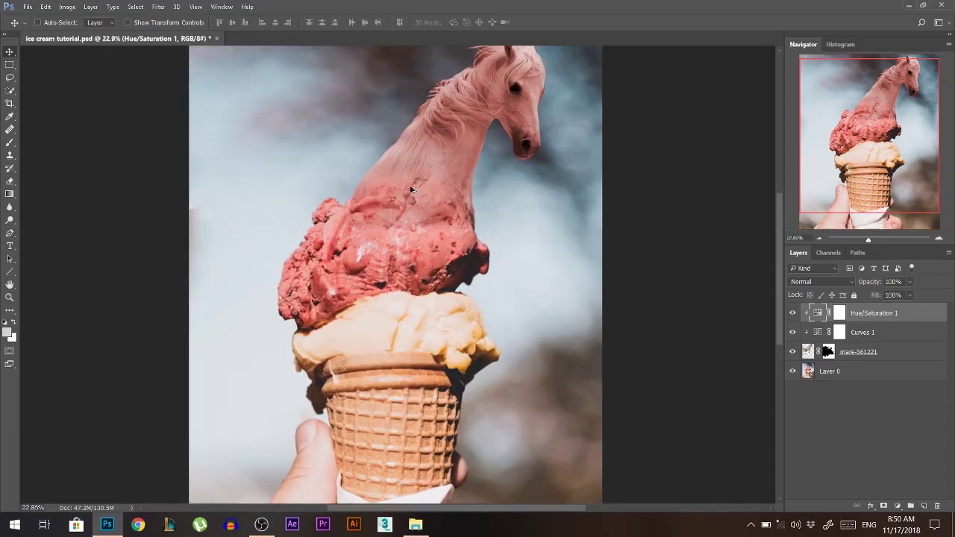
Step: Reopen the Hue/Saturation adjustment on the horse and set its saturation to 30
double_click(817, 315)
click(746, 126)
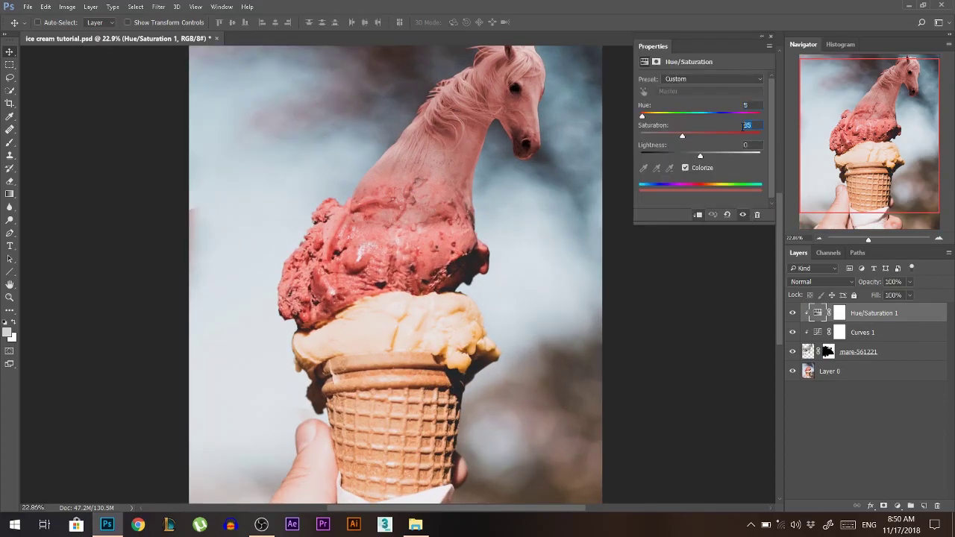
text(30)
click(771, 36)
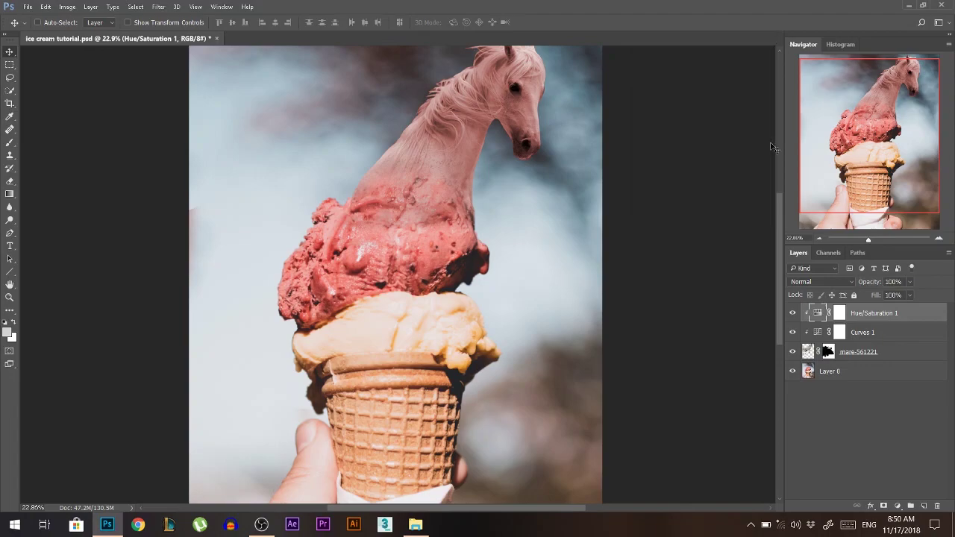
Step: Add a new layer above the adjustments and set the Clone Stamp to 40% opacity, sampling all layers
click(924, 505)
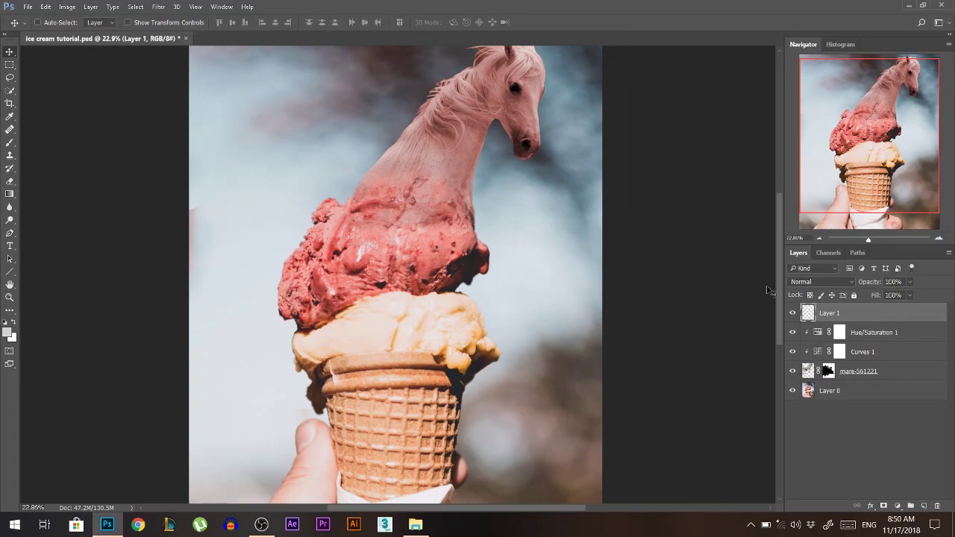
scroll(326, 145, up, 1)
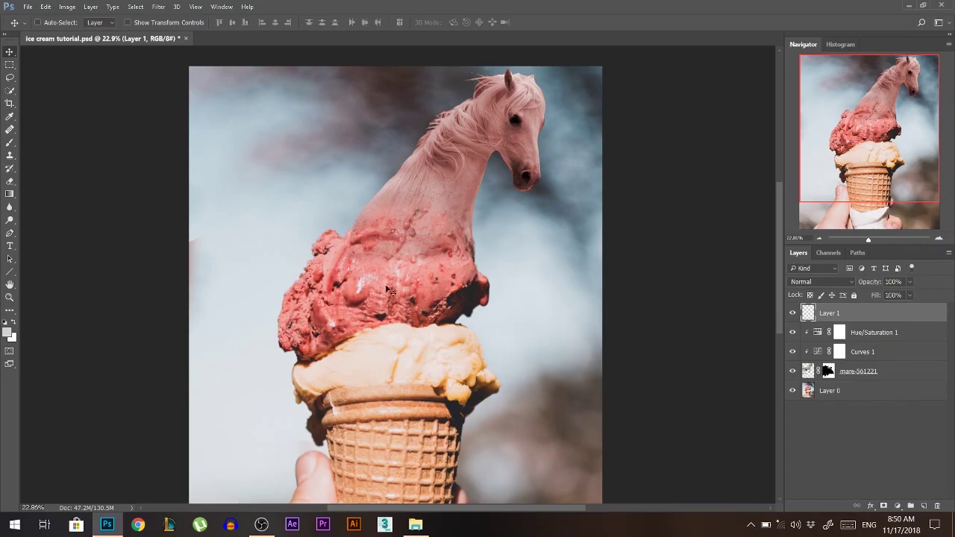
click(9, 155)
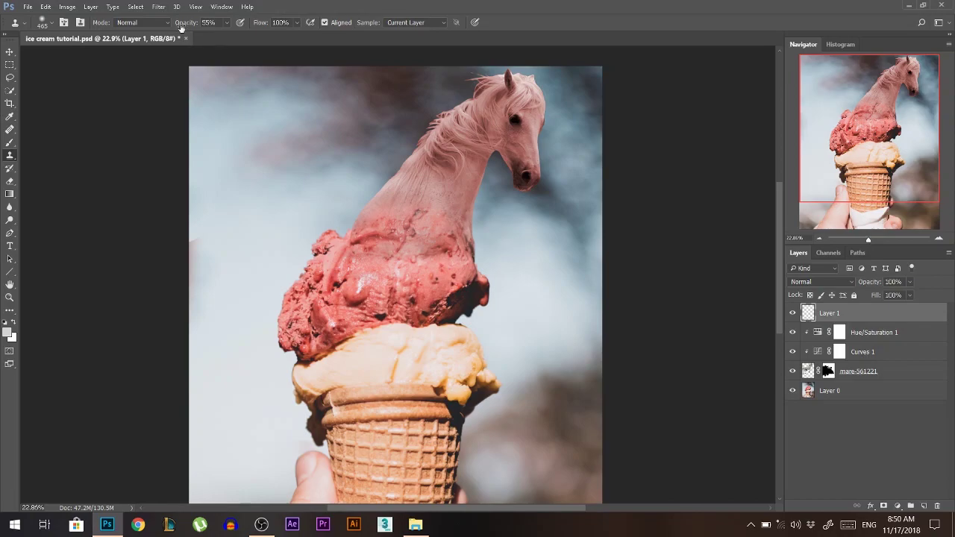
click(213, 22)
text(40)
click(387, 24)
click(395, 48)
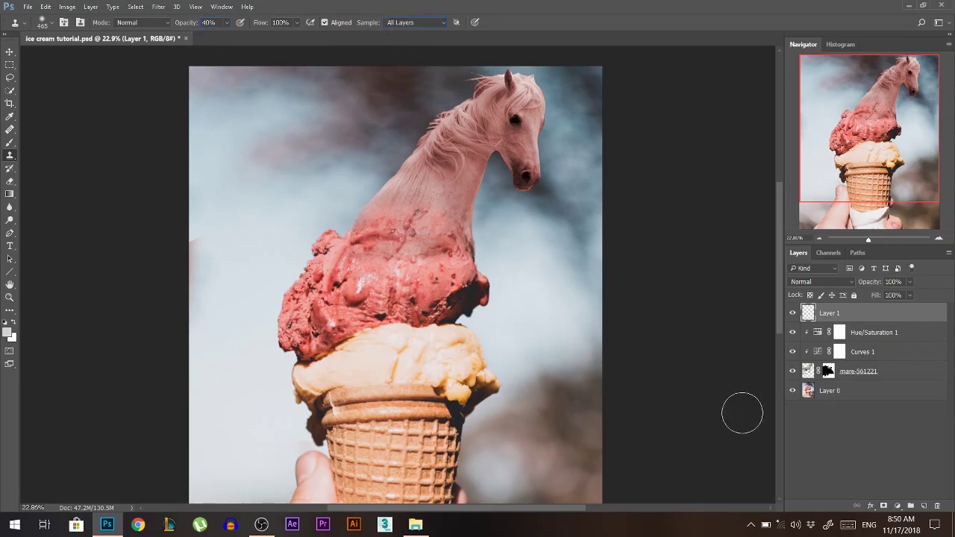
Step: Clone the red scoop's texture over the base of the horse's neck on Layer 1, keeping the stamp at 40% opacity
alt+click(370, 289)
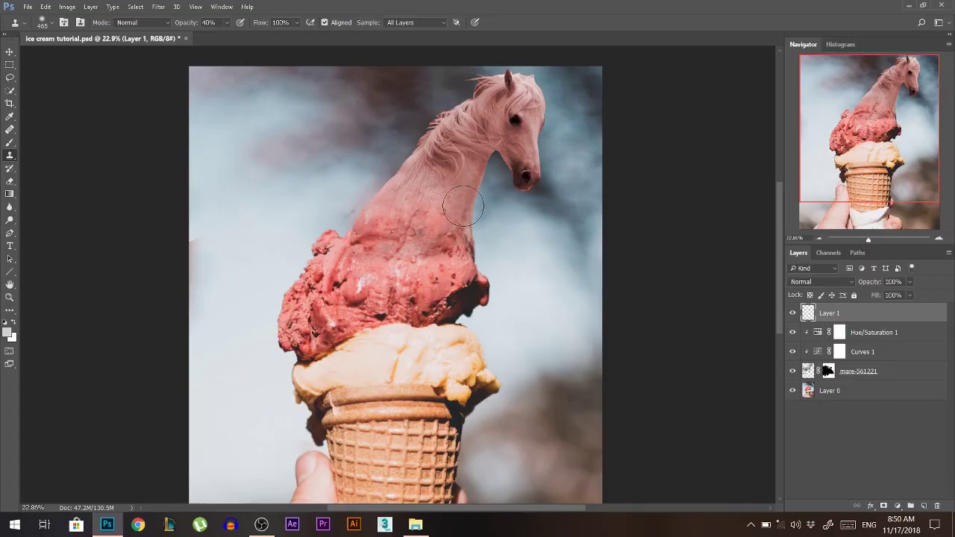
mouse_move(410, 209)
mouse_down()
mouse_move(418, 179)
mouse_move(447, 143)
mouse_move(471, 174)
mouse_move(526, 176)
mouse_move(522, 184)
mouse_up()
drag(181, 23, 194, 23)
alt+click(354, 290)
drag(421, 184, 378, 167)
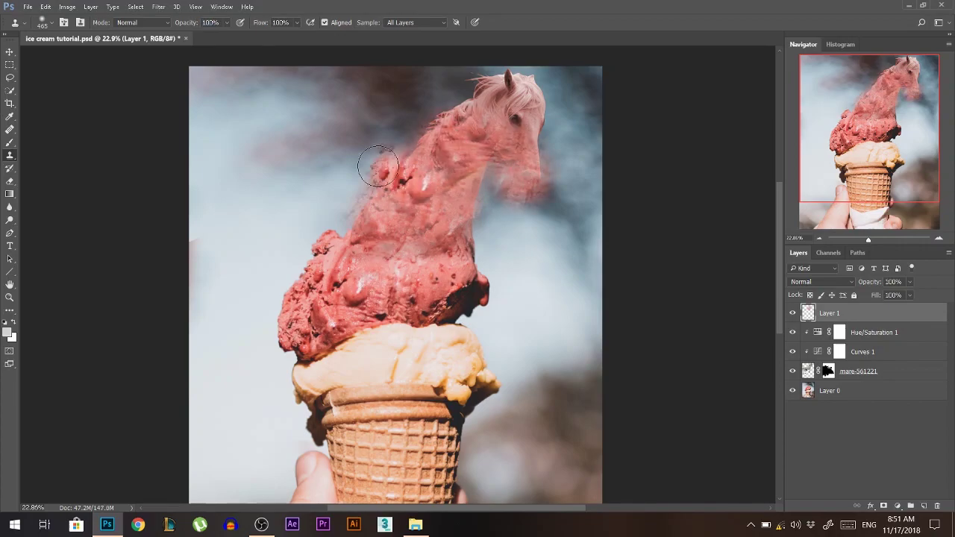
key(4)
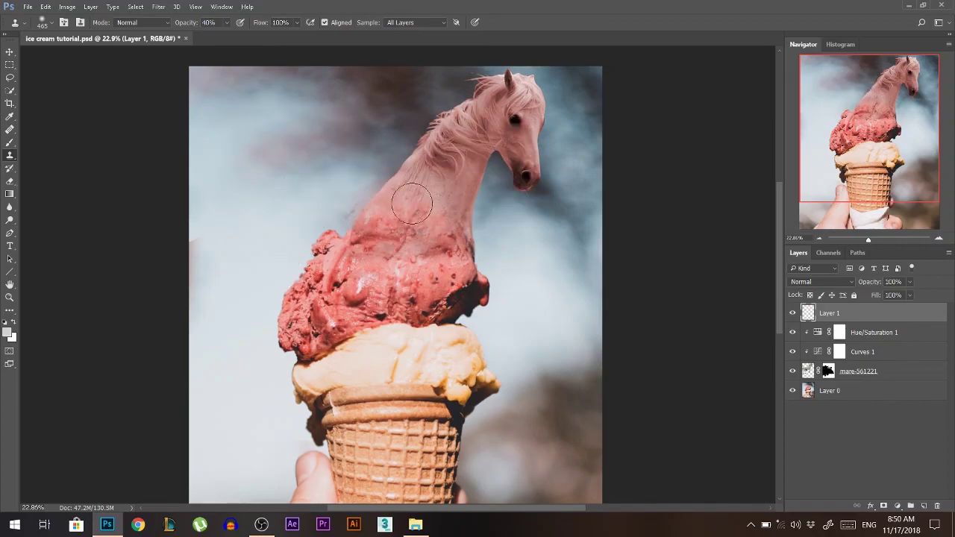
Step: Clone more scoop texture up the horse's neck and across the mane and muzzle, resampling from different parts of the scoop
mouse_move(412, 203)
mouse_down()
mouse_move(463, 213)
mouse_move(411, 186)
mouse_move(389, 206)
mouse_move(412, 187)
mouse_move(436, 205)
mouse_move(420, 171)
mouse_move(418, 205)
mouse_move(416, 179)
mouse_up()
alt+click(334, 306)
mouse_move(438, 214)
mouse_down()
mouse_move(469, 145)
mouse_move(430, 158)
mouse_up()
alt+click(336, 302)
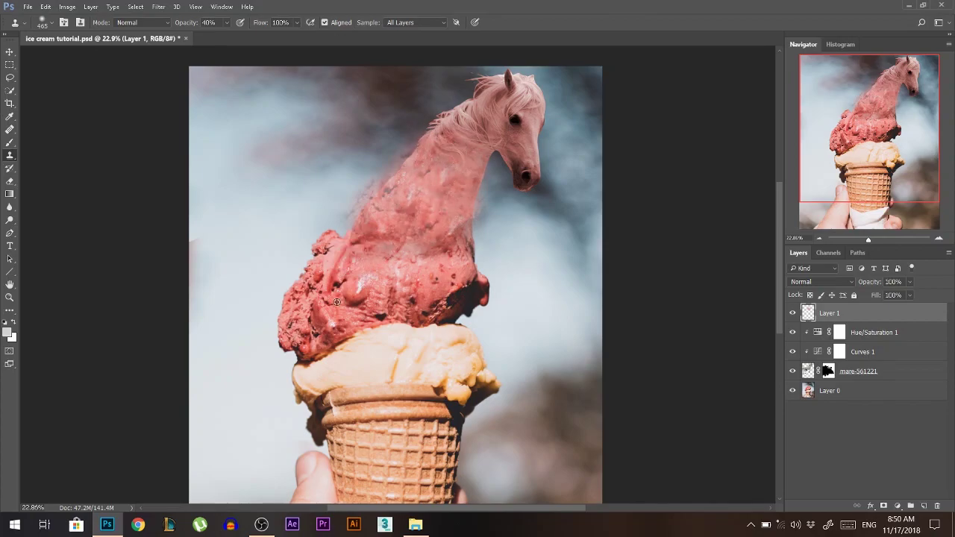
mouse_move(426, 111)
mouse_down()
mouse_move(455, 135)
mouse_move(470, 179)
mouse_move(444, 153)
mouse_move(456, 123)
mouse_move(477, 134)
mouse_move(504, 127)
mouse_move(489, 157)
mouse_move(513, 149)
mouse_move(522, 181)
mouse_move(528, 171)
mouse_move(515, 187)
mouse_move(518, 204)
mouse_move(514, 183)
mouse_up()
alt+click(372, 285)
drag(198, 22, 231, 27)
alt+click(355, 289)
drag(419, 188, 314, 192)
key(ctrl+z)
mouse_move(194, 24)
mouse_down()
mouse_move(177, 26)
mouse_move(213, 26)
mouse_up()
drag(243, 117, 324, 143)
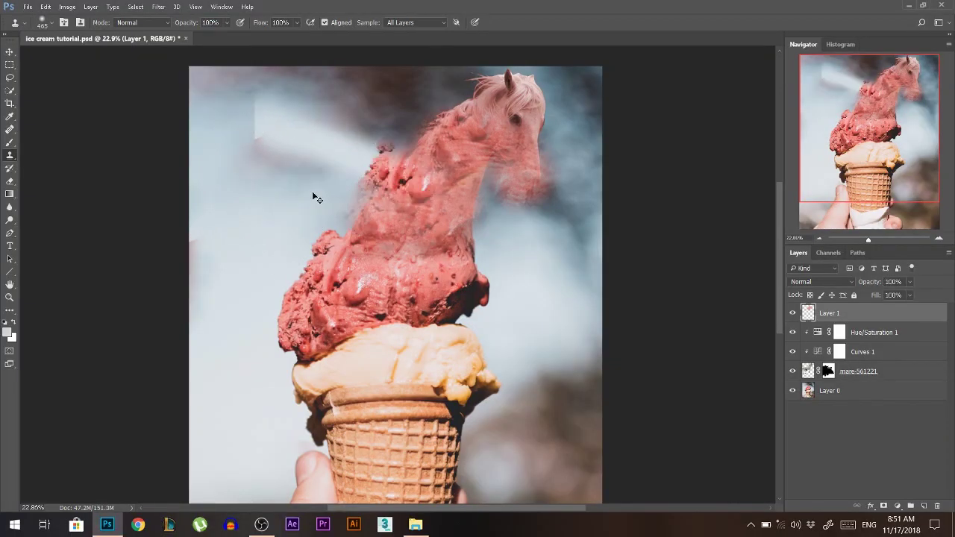
key(ctrl+z)
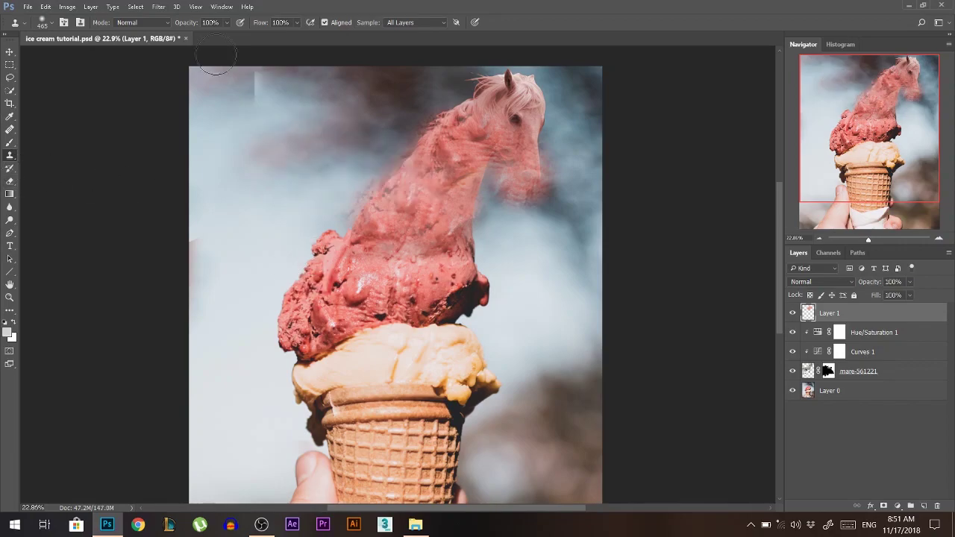
Step: Set the Clone Stamp opacity to 59% and cover the horse's head with texture sampled from several spots on the red scoop
drag(188, 27, 175, 28)
drag(340, 285, 366, 288)
alt+click(365, 288)
mouse_move(492, 122)
mouse_down()
mouse_move(473, 116)
mouse_move(492, 113)
mouse_up()
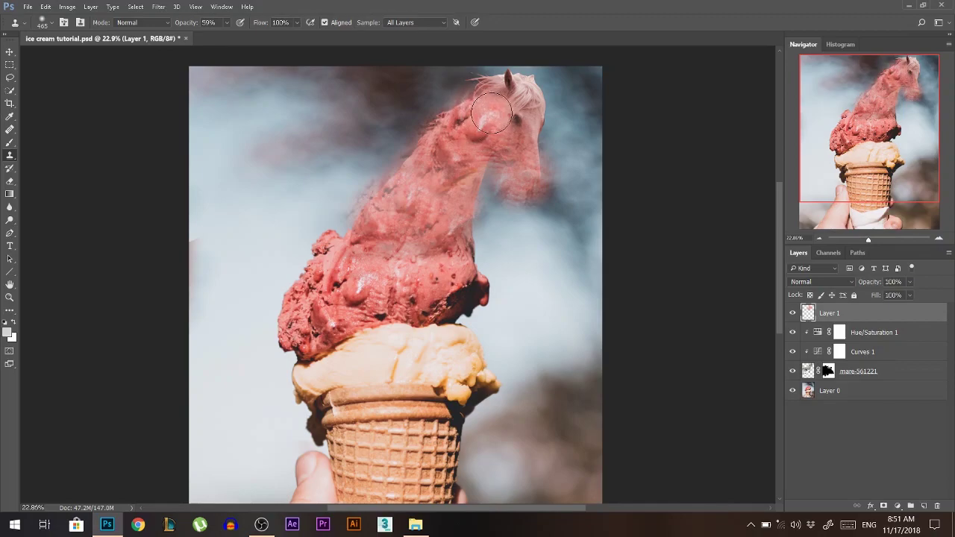
alt+click(324, 300)
mouse_move(571, 125)
mouse_down()
mouse_move(512, 84)
mouse_move(492, 104)
mouse_up()
alt+click(388, 289)
mouse_move(544, 81)
mouse_down()
mouse_move(506, 85)
mouse_move(518, 130)
mouse_up()
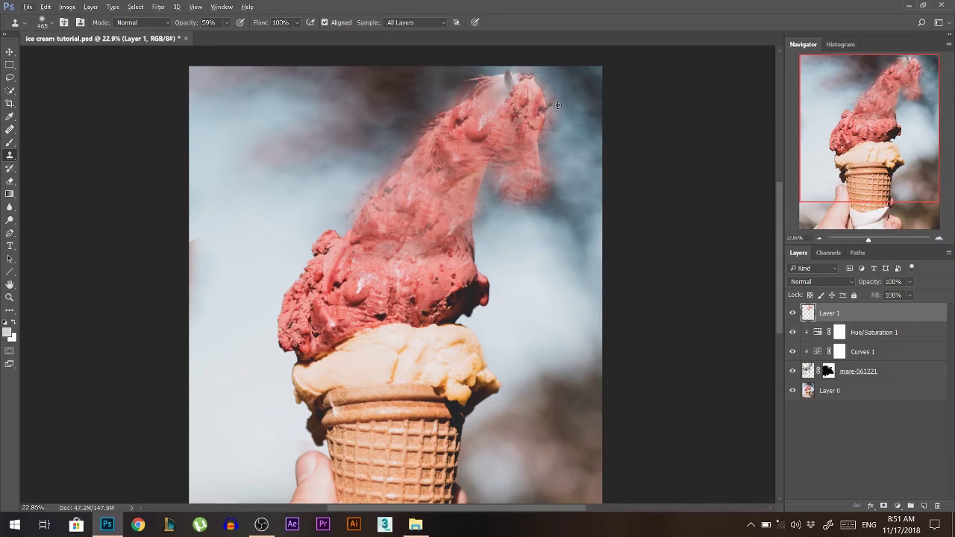
alt+click(387, 279)
mouse_move(496, 111)
mouse_down()
mouse_move(504, 83)
mouse_move(508, 90)
mouse_up()
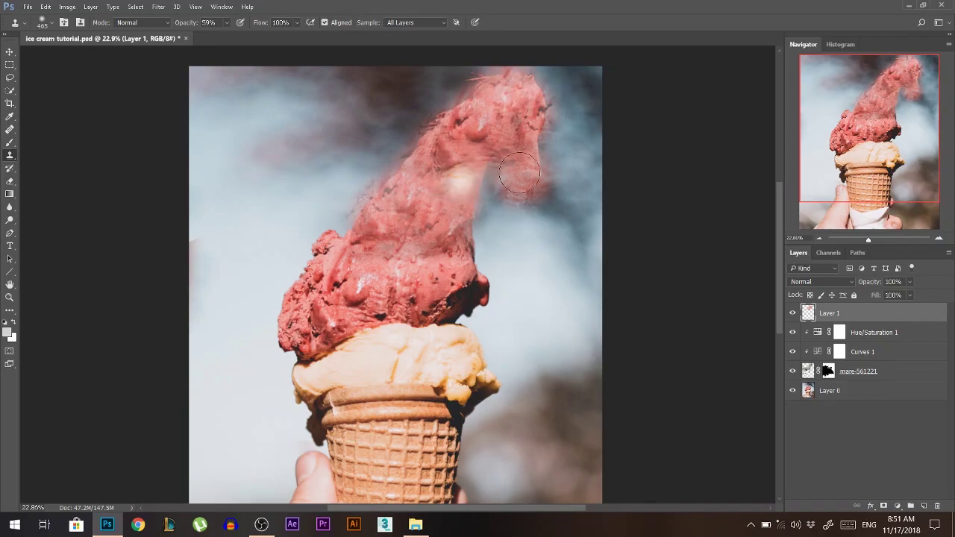
Step: Clip Layer 1 to the horse and set its blend mode to Overlay
key(v)
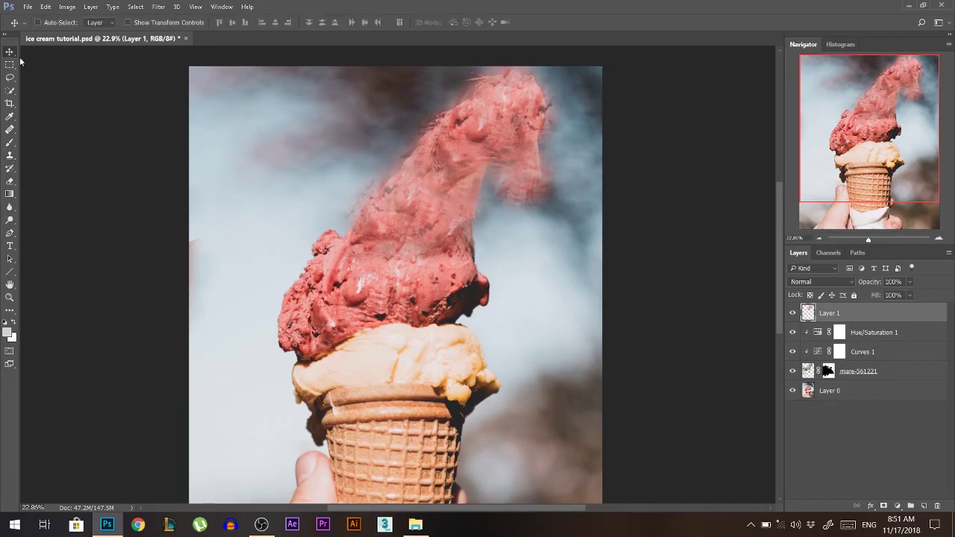
alt+click(854, 318)
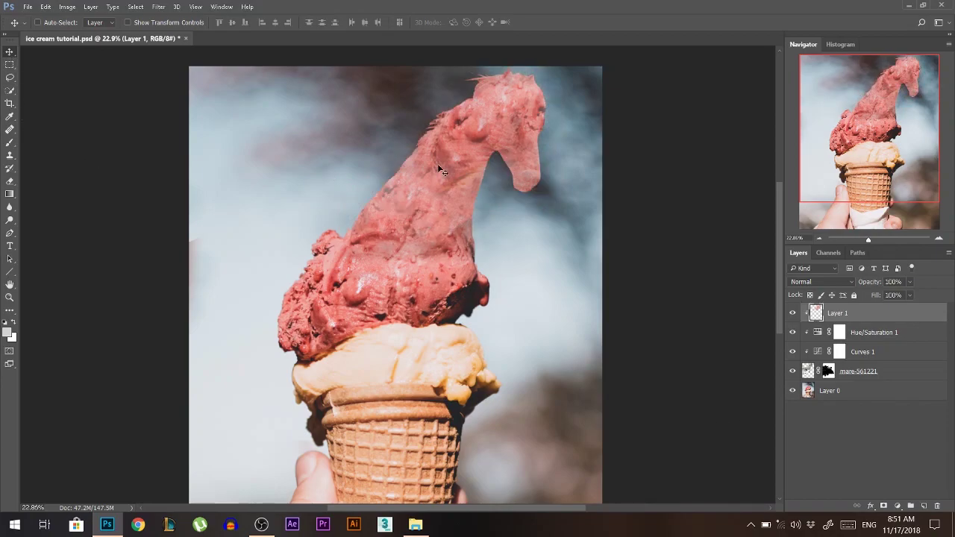
click(821, 282)
click(806, 390)
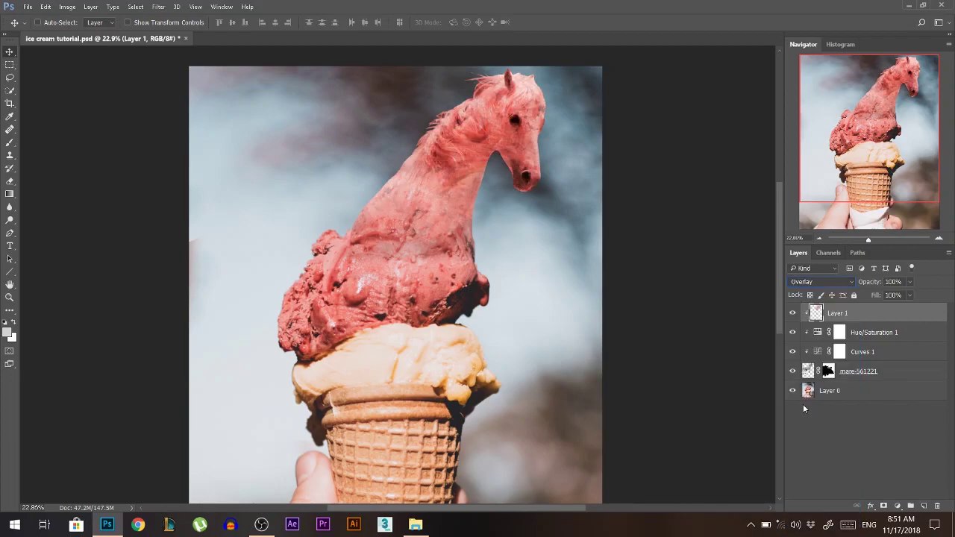
Step: Compare the horse with and without the Layer 1 texture by toggling the layer's visibility
click(792, 314)
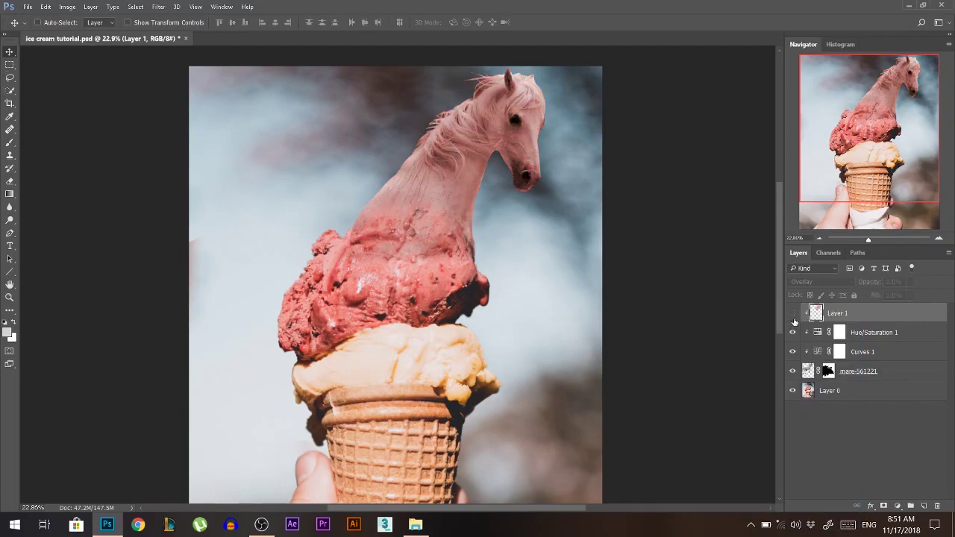
click(792, 313)
click(792, 313)
click(793, 314)
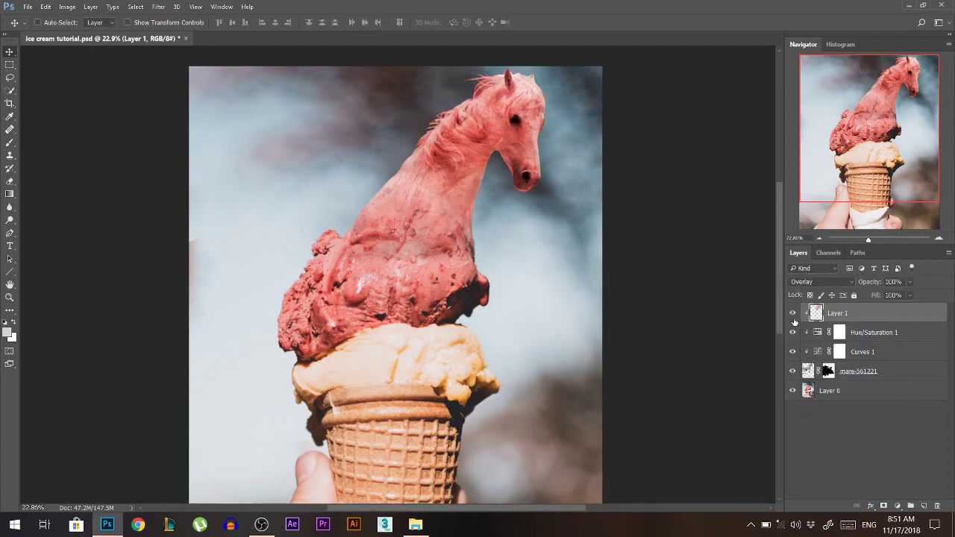
click(793, 314)
click(793, 313)
scroll(471, 167, down, 3)
scroll(384, 185, up, 2)
scroll(412, 149, down, 1)
scroll(442, 173, up, 2)
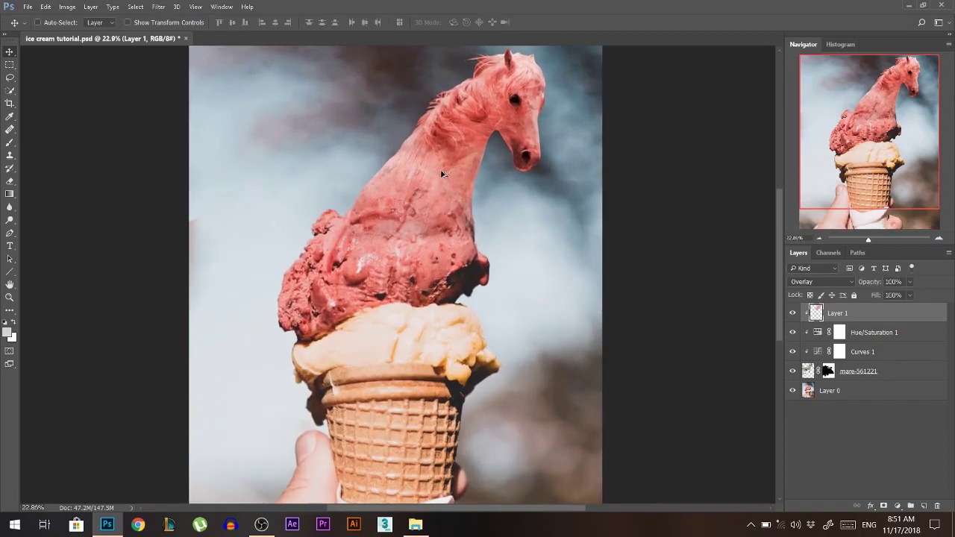
click(794, 314)
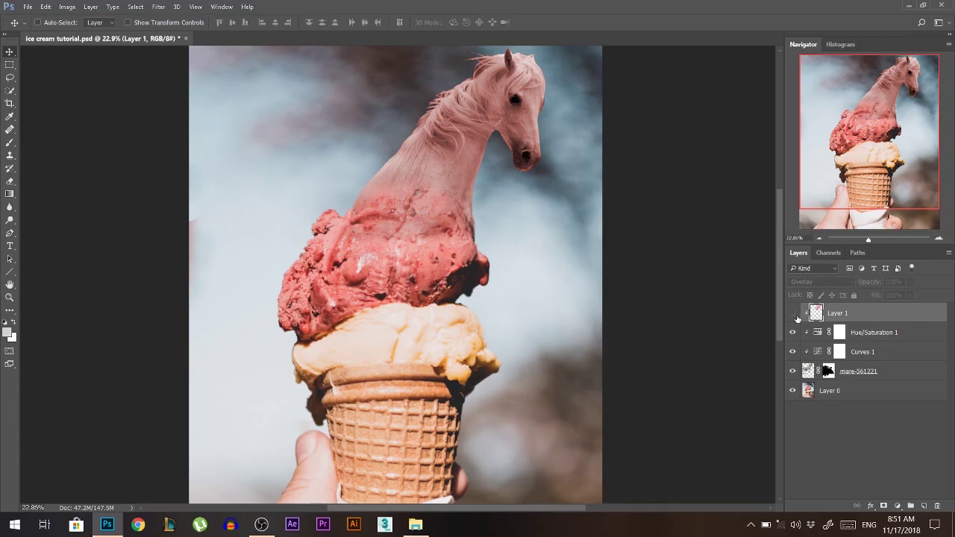
click(793, 315)
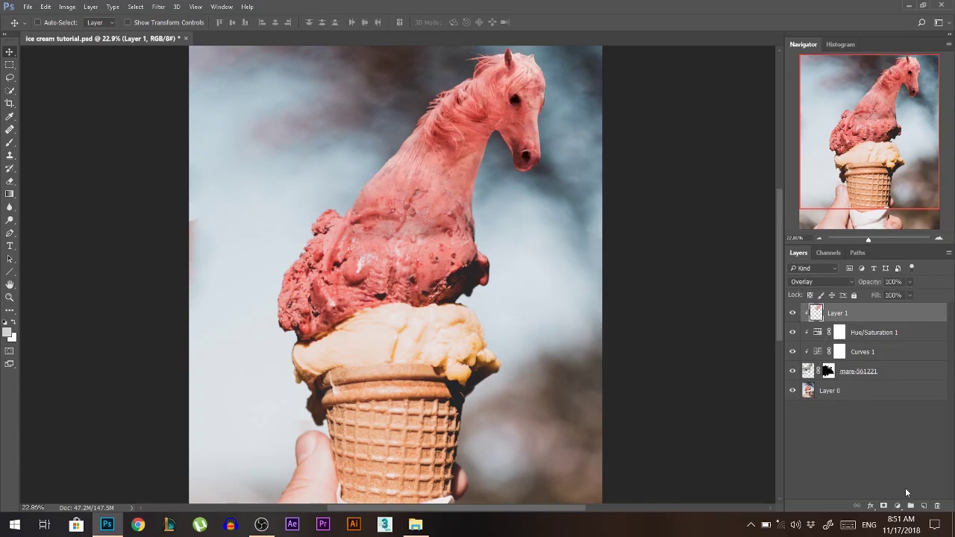
Step: Apply Hue/Saturation to Layer 1 with saturation at -14
key(ctrl+u)
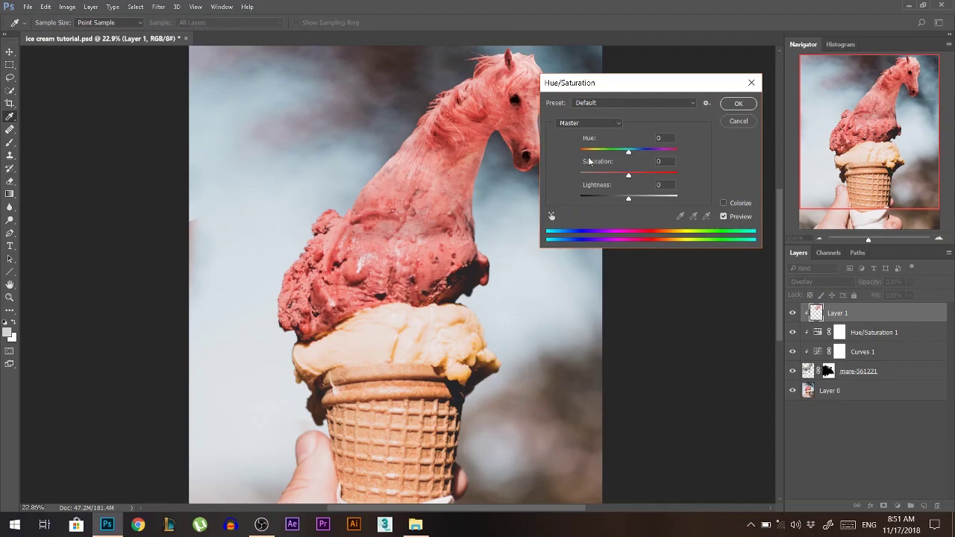
drag(622, 177, 621, 176)
key(Return)
key(ctrl+minus)
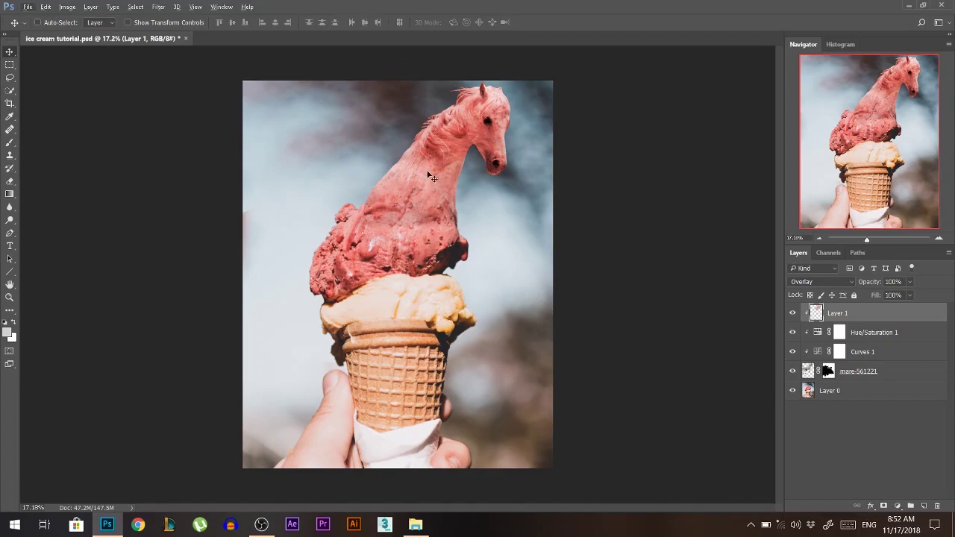
key(ctrl+0)
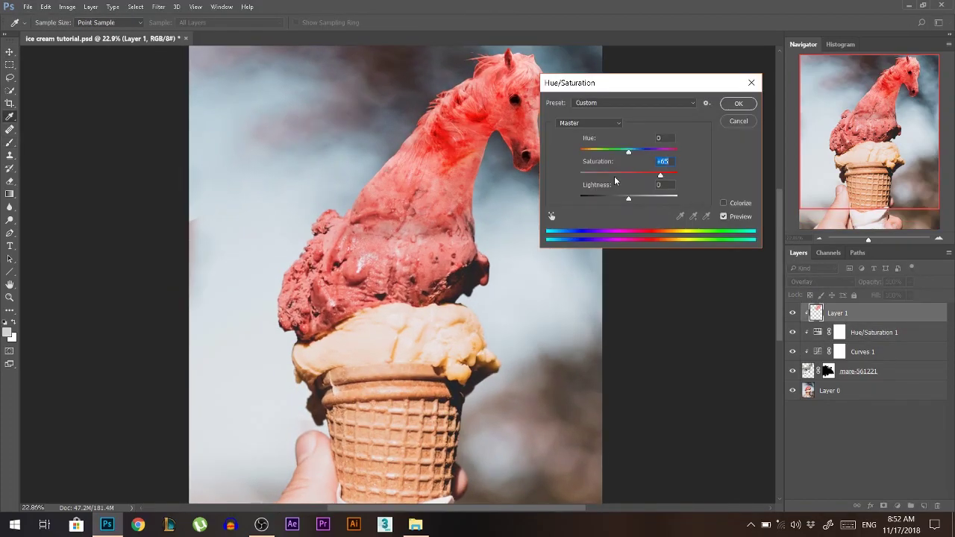
click(618, 176)
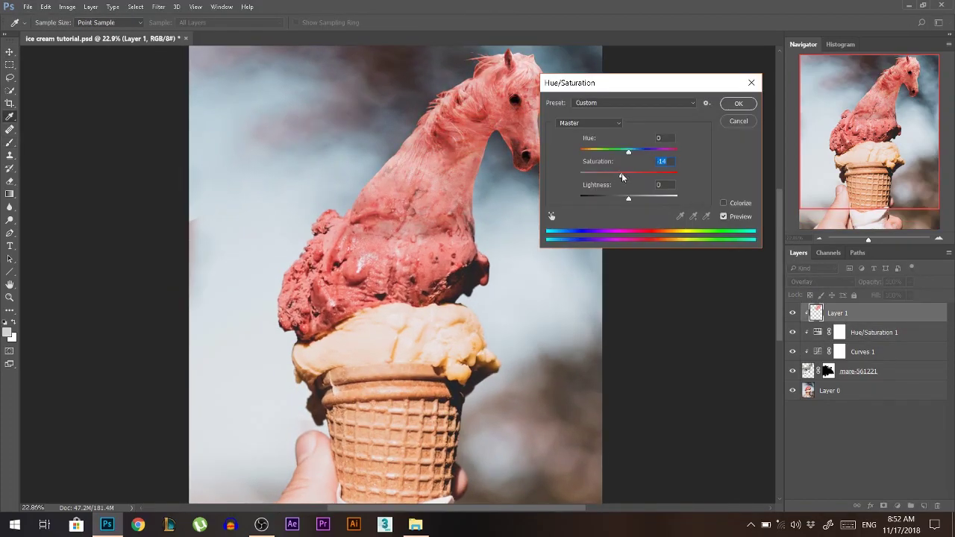
click(739, 103)
Step: Paint black at 13% brush opacity on the Hue/Saturation adjustment's mask over the horse's mane and head to soften the tint
scroll(593, 208, up, 1)
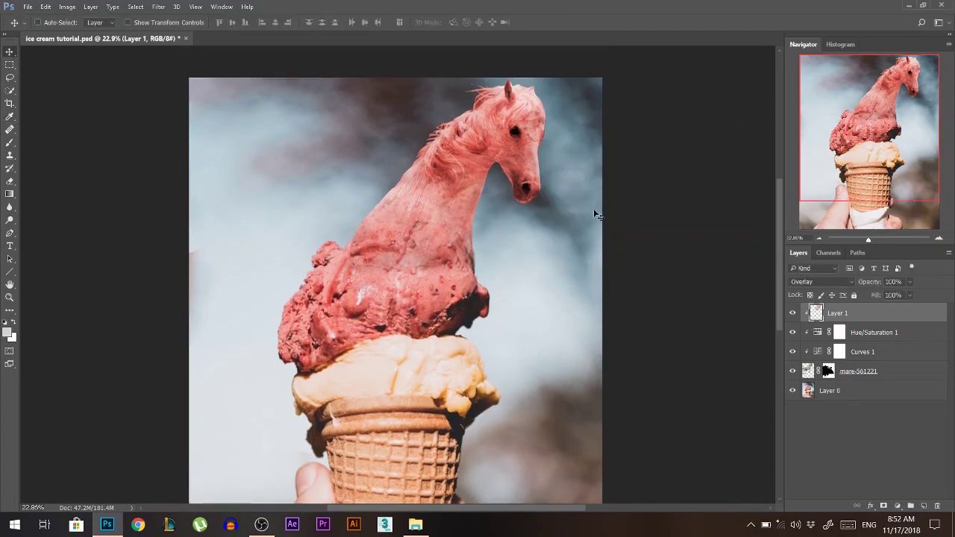
scroll(493, 205, down, 2)
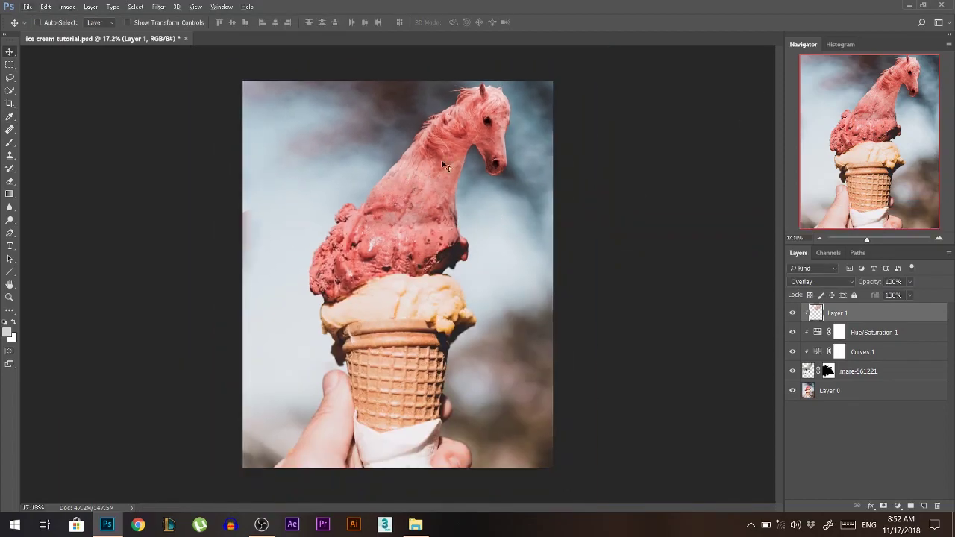
scroll(470, 135, up, 1)
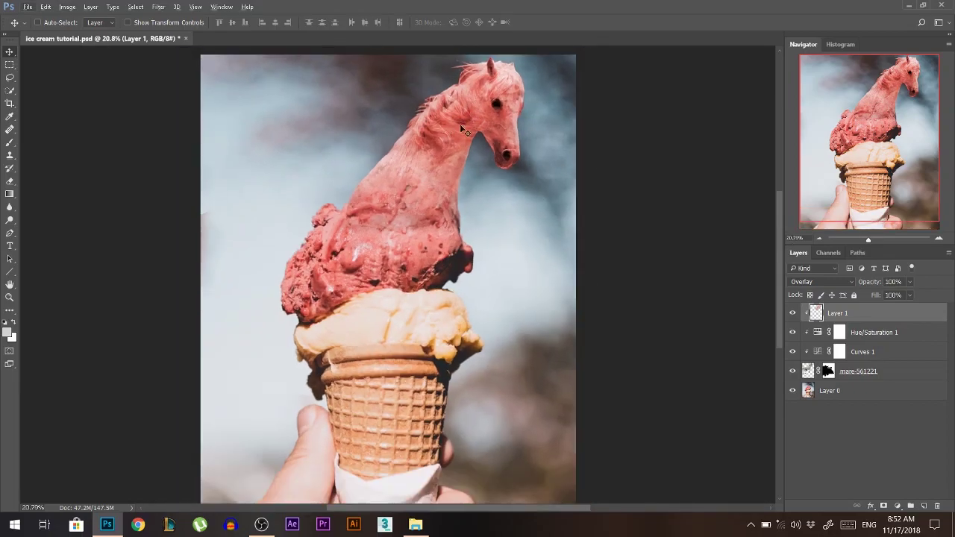
click(837, 336)
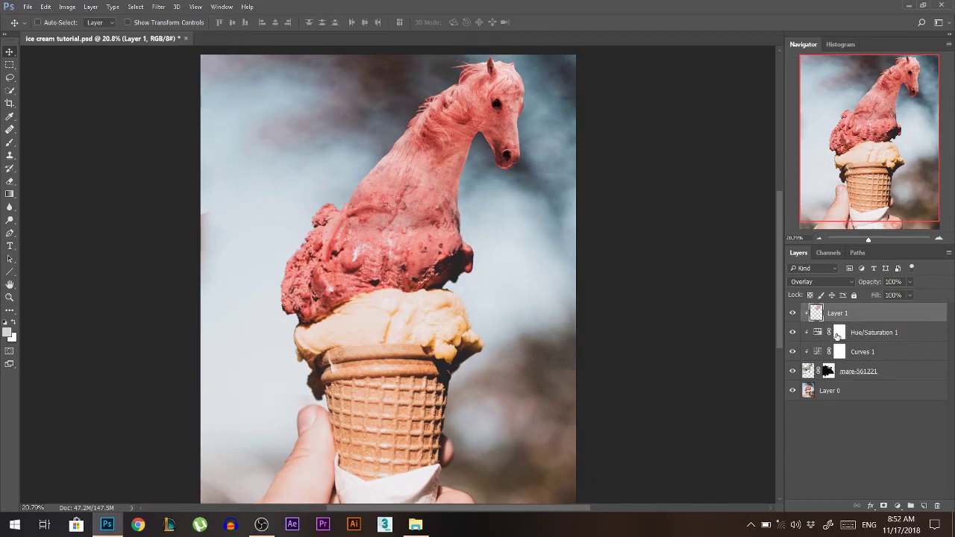
click(837, 335)
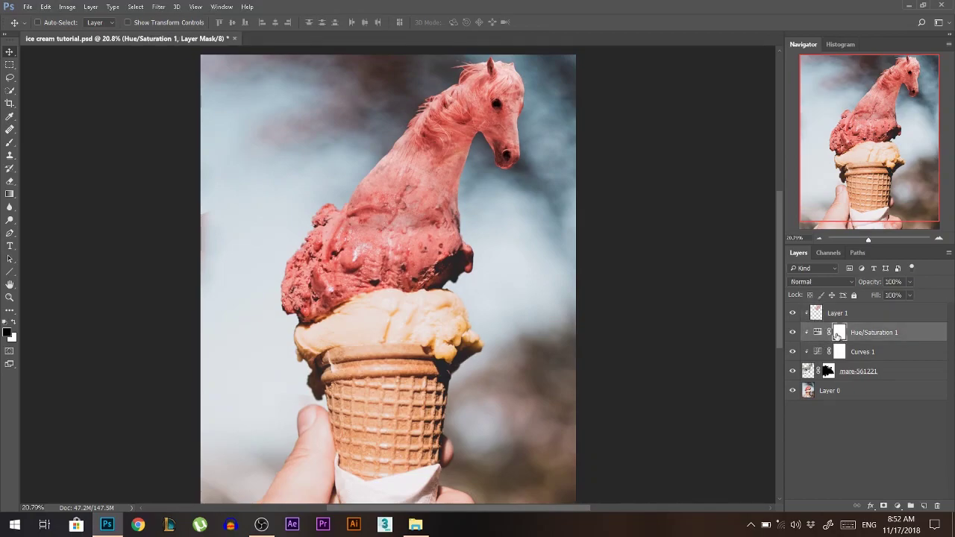
click(10, 143)
drag(189, 25, 182, 26)
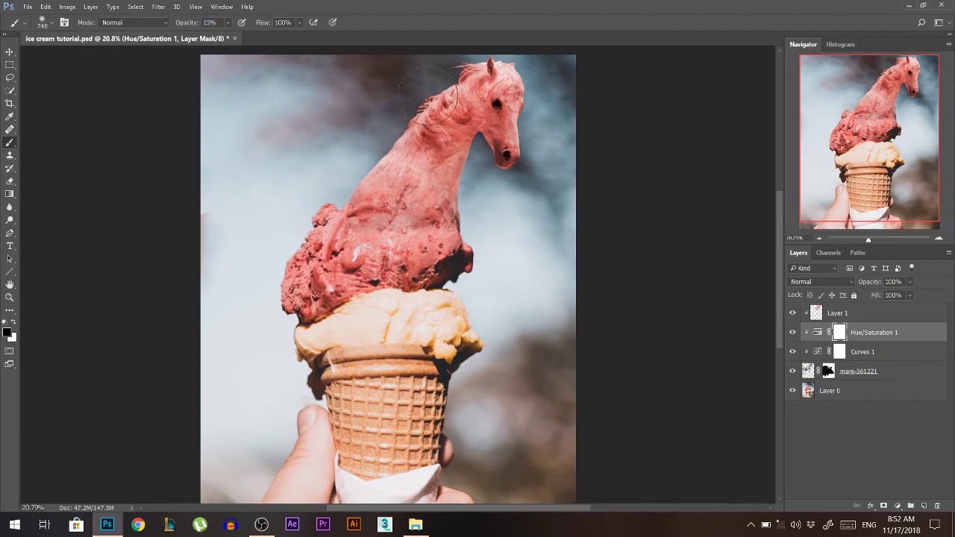
drag(429, 106, 461, 91)
Step: Add a layer mask to Layer 1
click(821, 317)
click(820, 316)
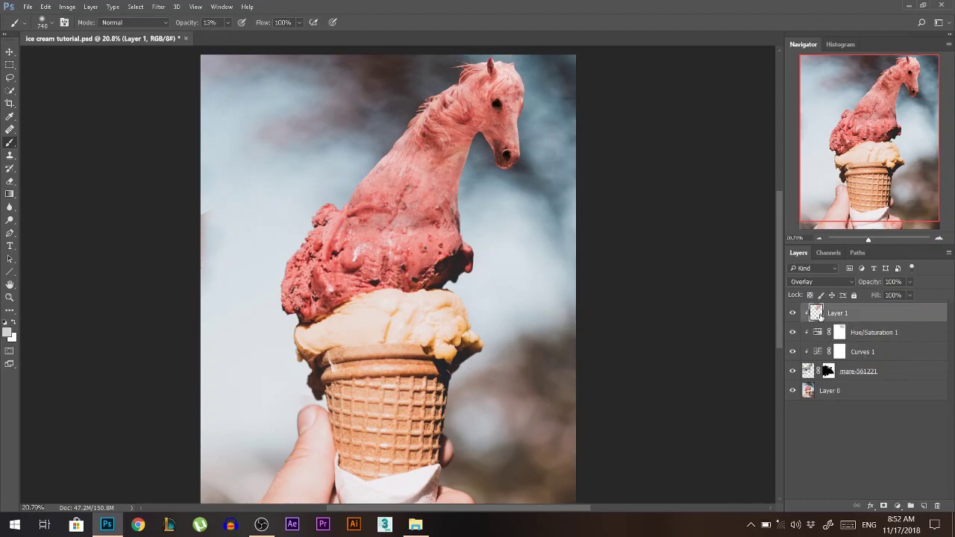
click(883, 505)
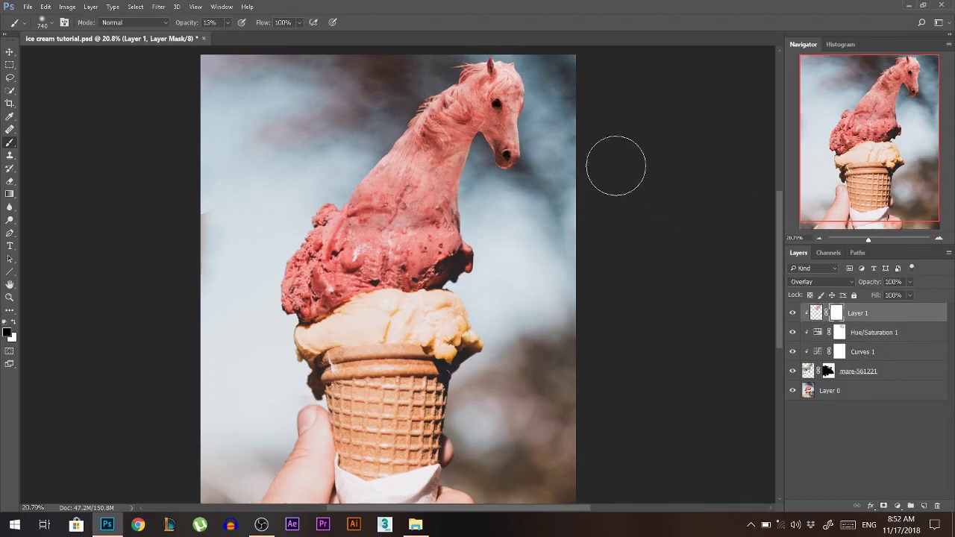
Step: Paint black at 13% brush opacity on Layer 1's mask over the horse's head to soften the overlay texture
mouse_move(466, 112)
mouse_down()
mouse_move(405, 109)
mouse_move(507, 103)
mouse_up()
click(10, 51)
shift+click(854, 354)
key(ctrl+g)
key(ctrl+z)
drag(793, 351, 795, 318)
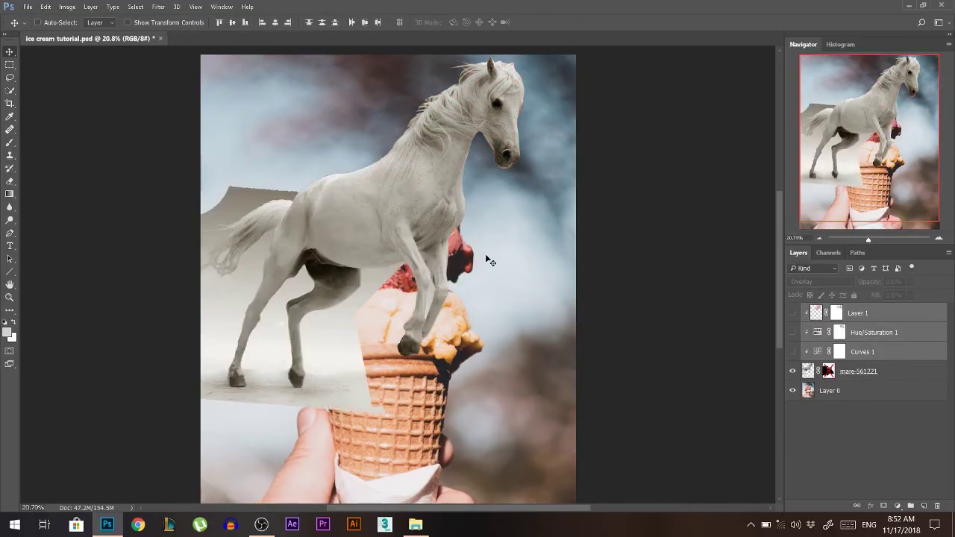
key(ctrl+g)
scroll(522, 258, down, 2)
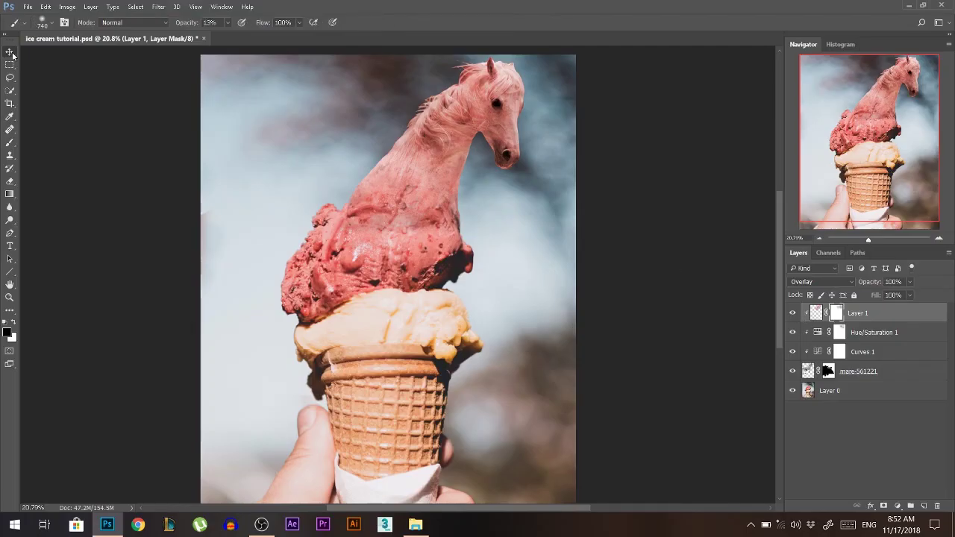
shift+click(862, 356)
key(ctrl+g)
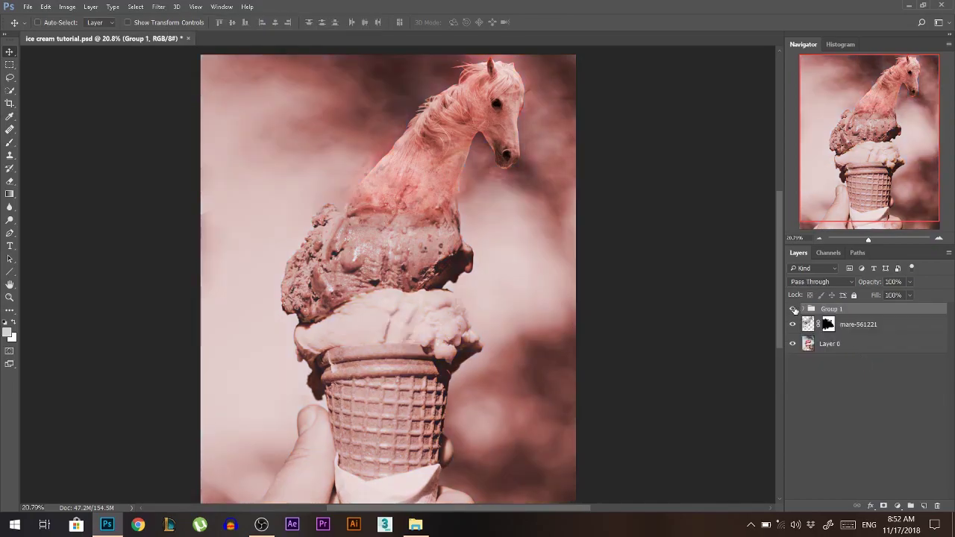
key(ctrl+z)
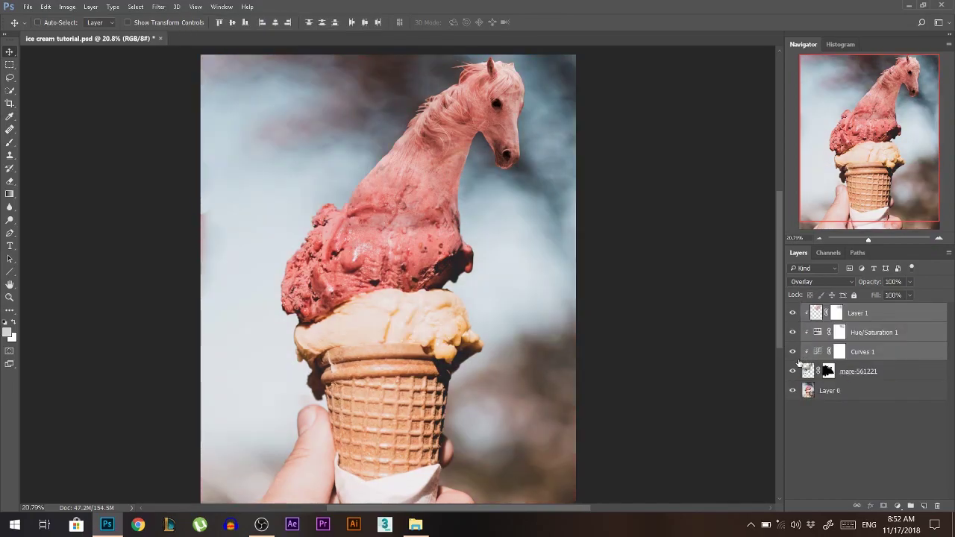
Step: Compare the horse with and without Layer 1, Hue/Saturation 1 and Curves 1 by toggling their visibility together
drag(796, 352, 795, 319)
click(795, 319)
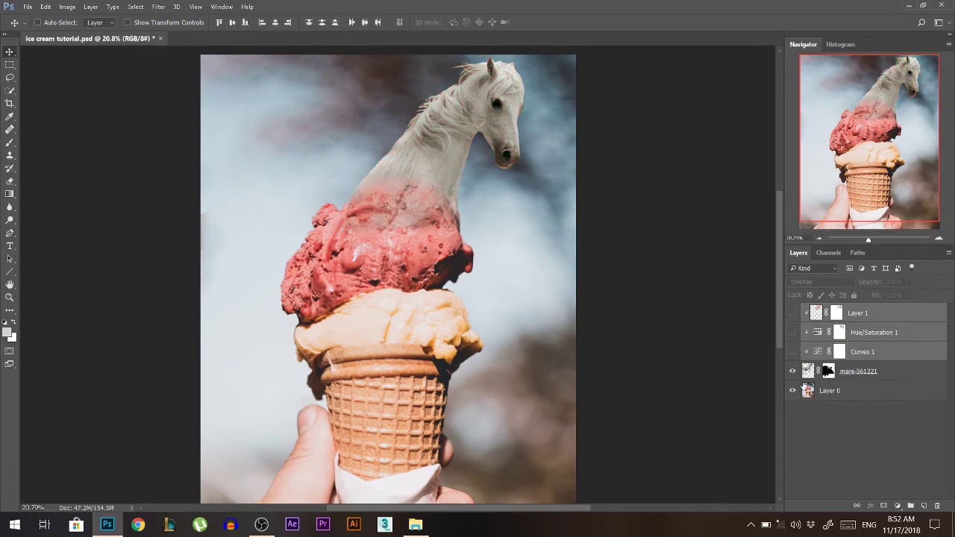
drag(793, 353, 794, 313)
Step: Group Layer 1, Hue/Saturation 1, Curves 1 and the mare-561221 horse layer together
shift+click(847, 371)
key(ctrl+g)
Step: Compare the original ice cream photo with the finished composite by toggling the horse group's visibility, and view the whole image
click(794, 310)
click(794, 310)
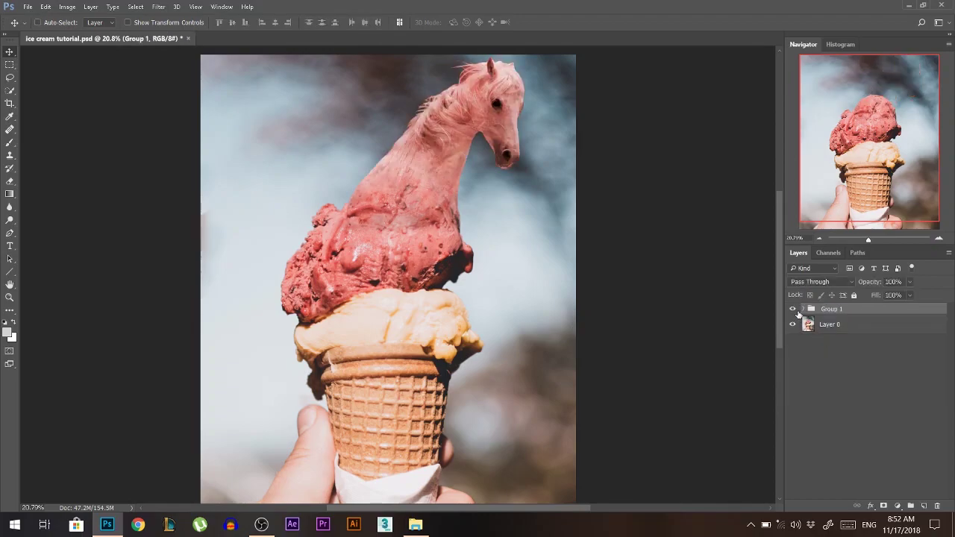
click(793, 309)
click(794, 309)
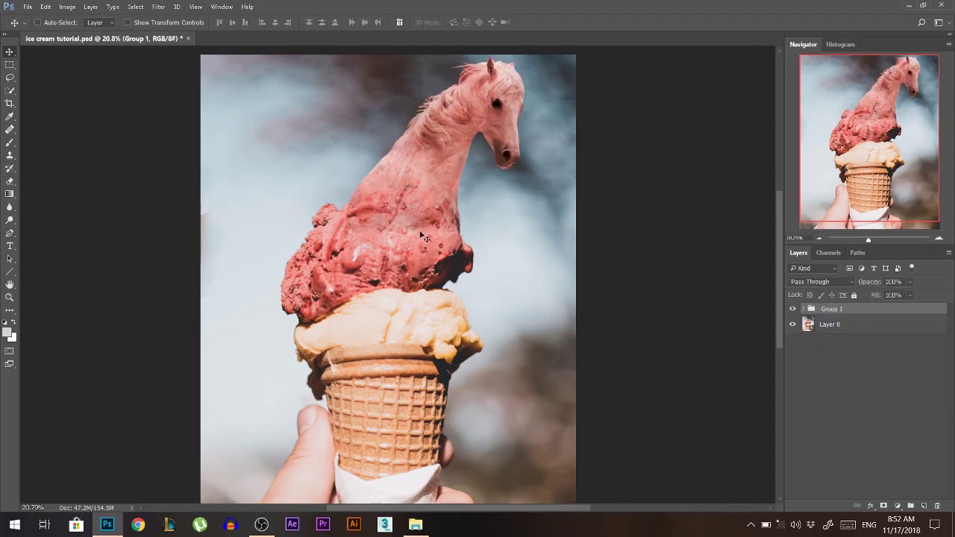
scroll(425, 236, down, 1)
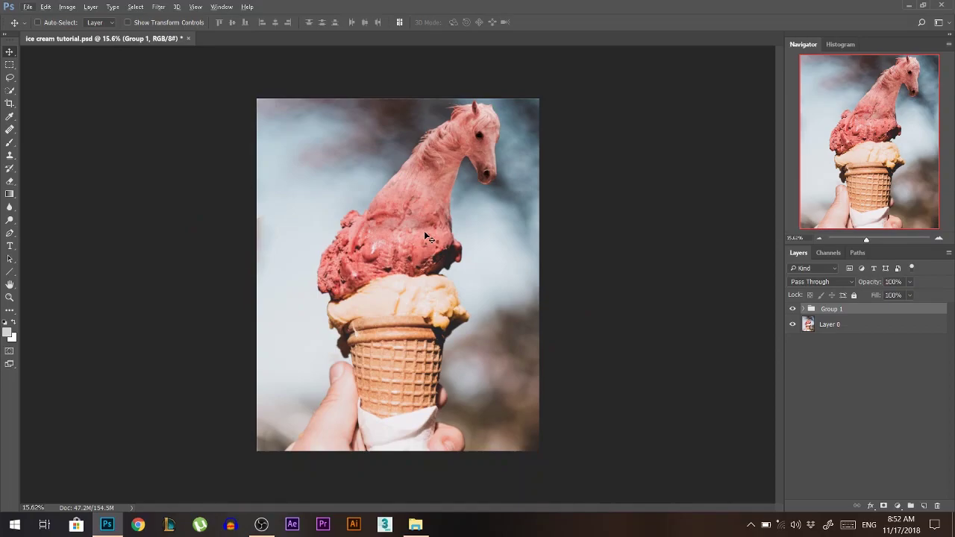